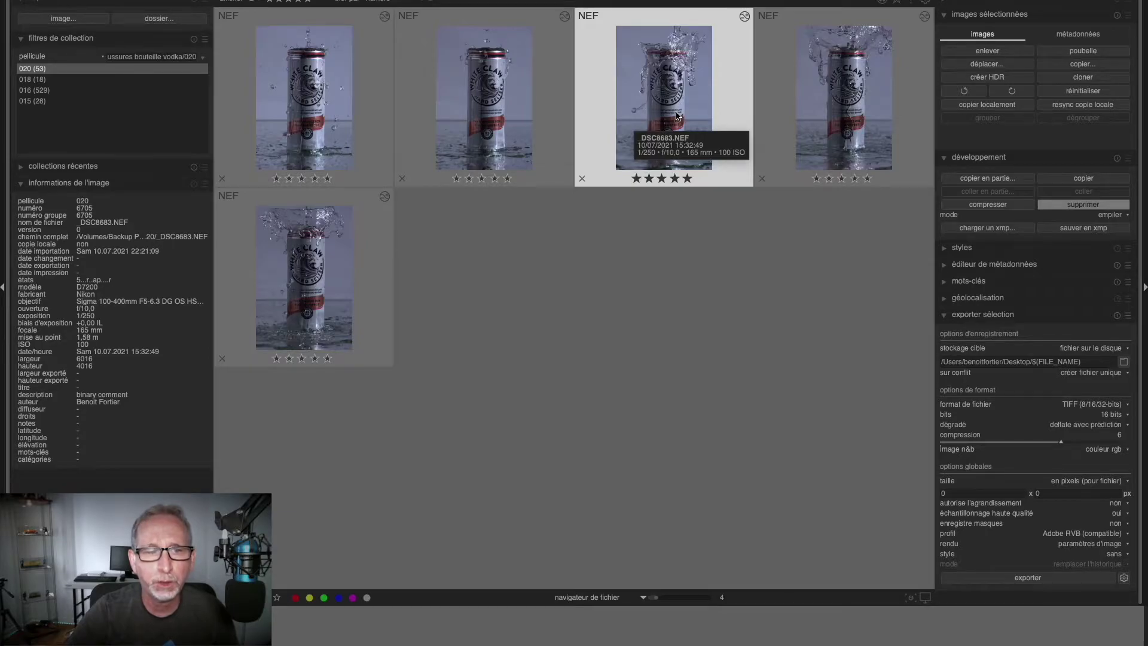
Open the third thumbnail, the splashing can photo, in the darkroom
double_click(678, 116)
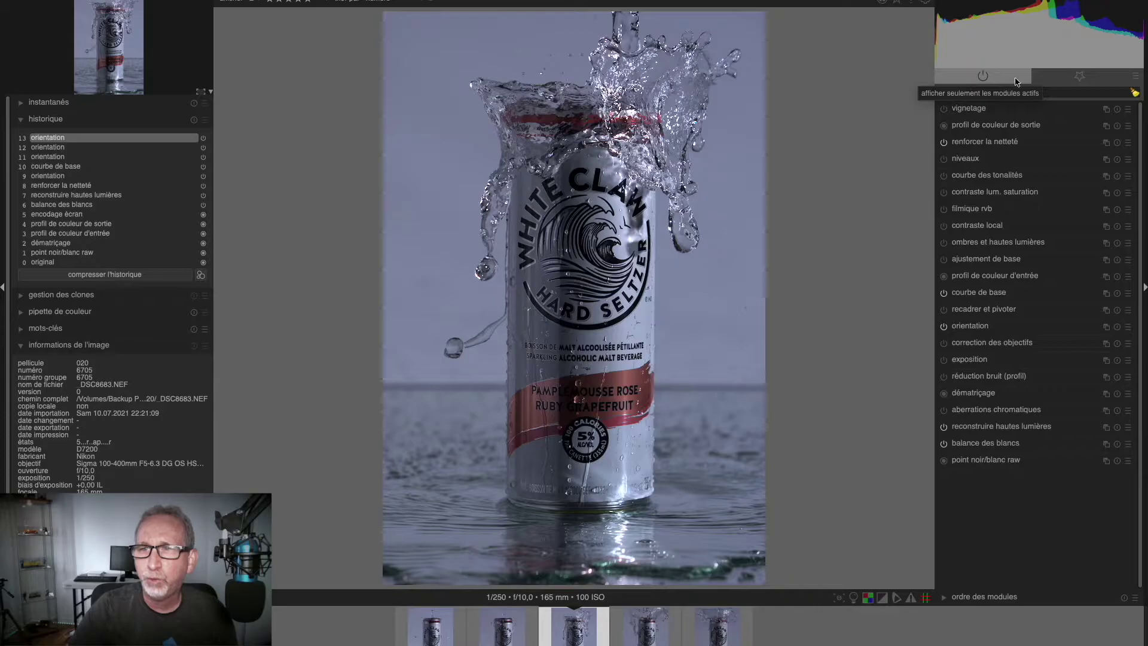
Switch to the active-modules tab and briefly expand the sharpen module
left_click(1074, 79)
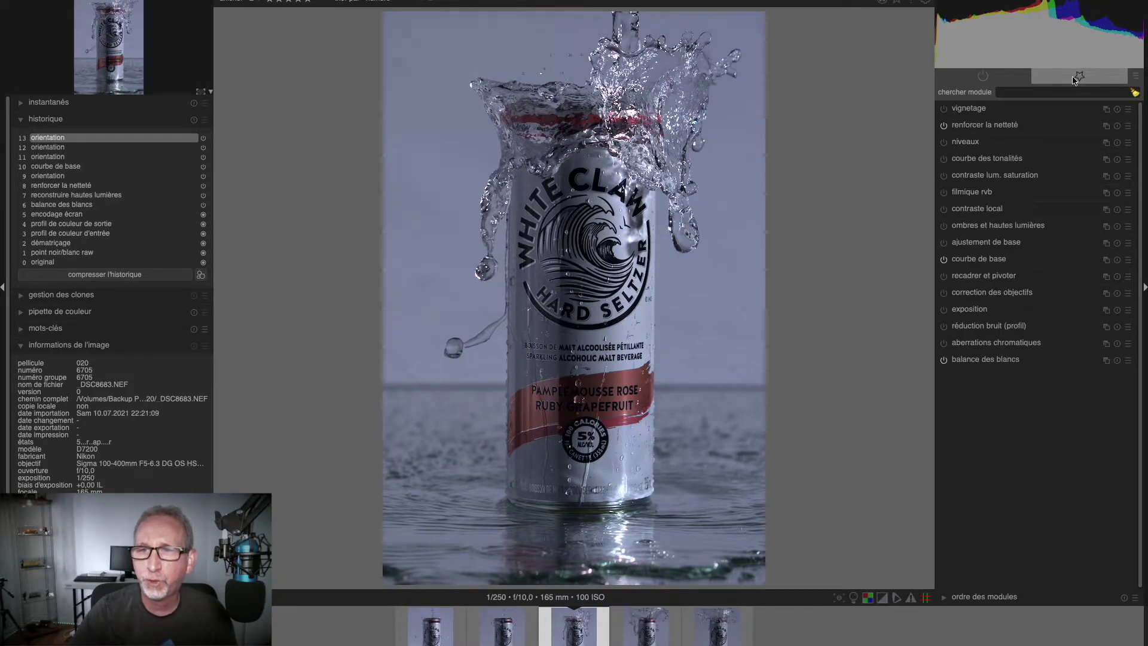
left_click(954, 76)
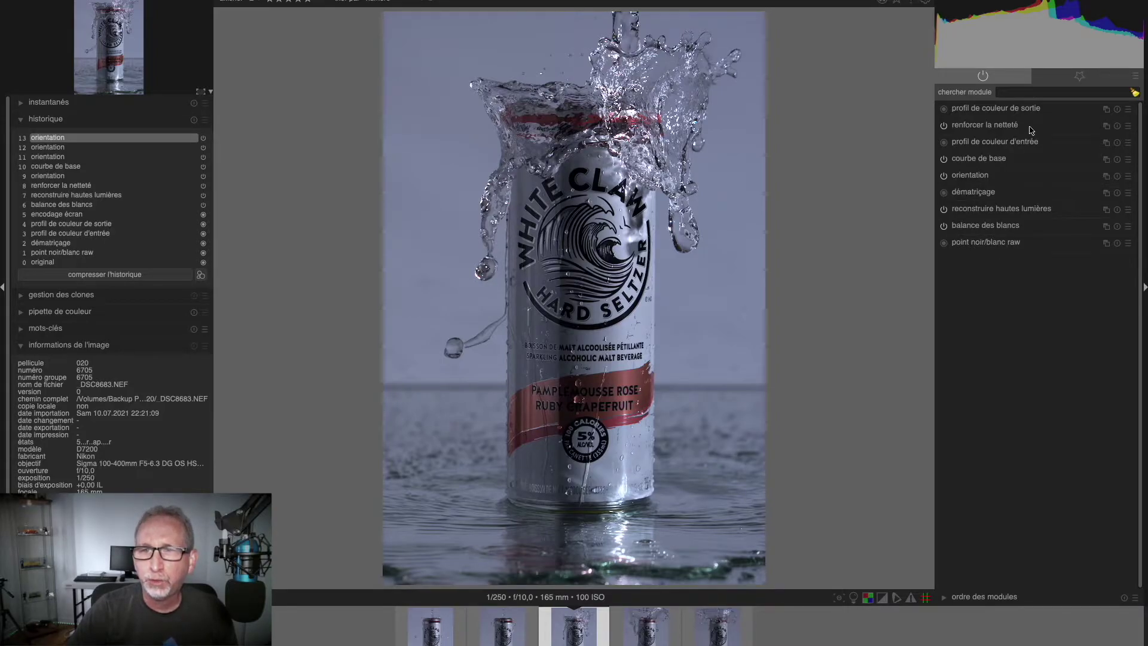
left_click(985, 127)
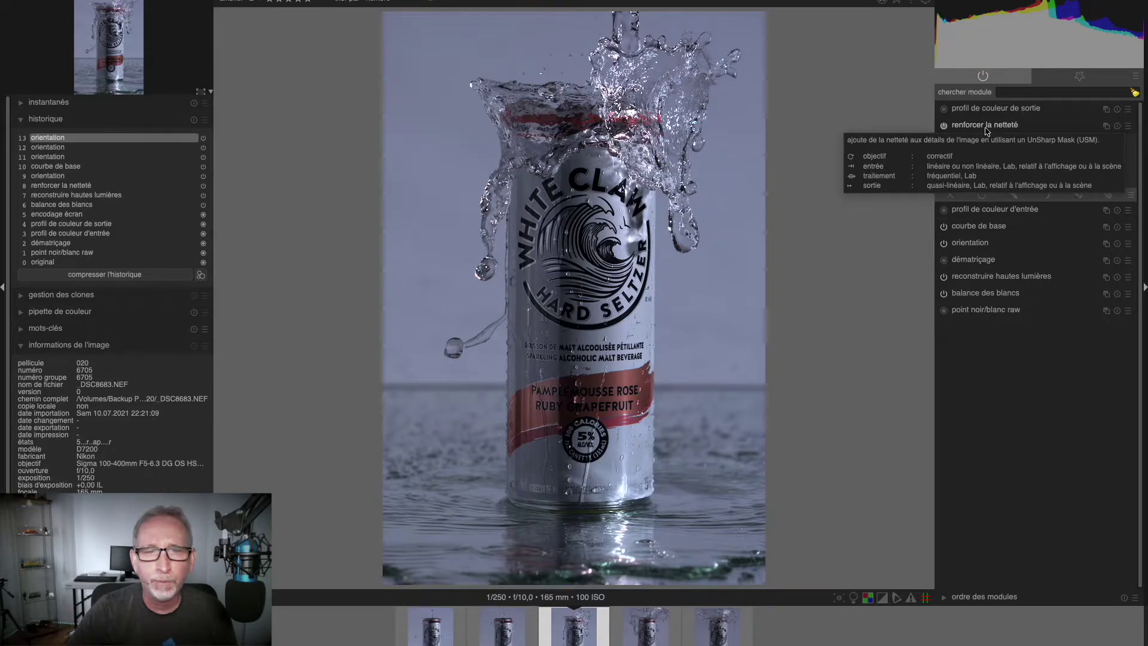
mouse_move(985, 124)
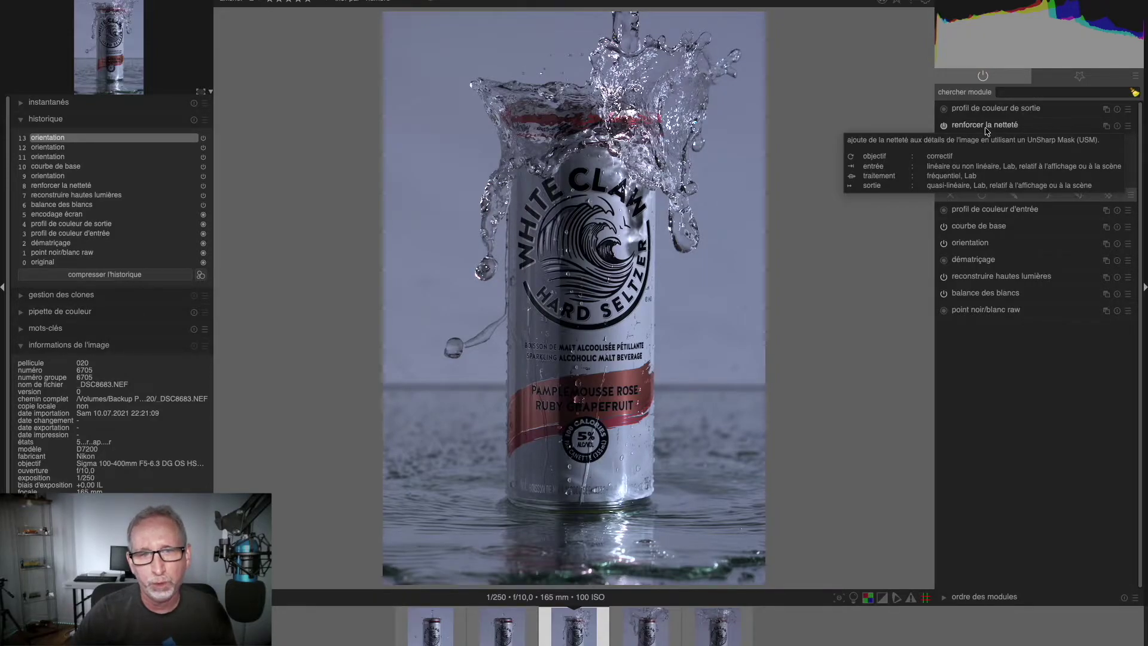
left_click(986, 127)
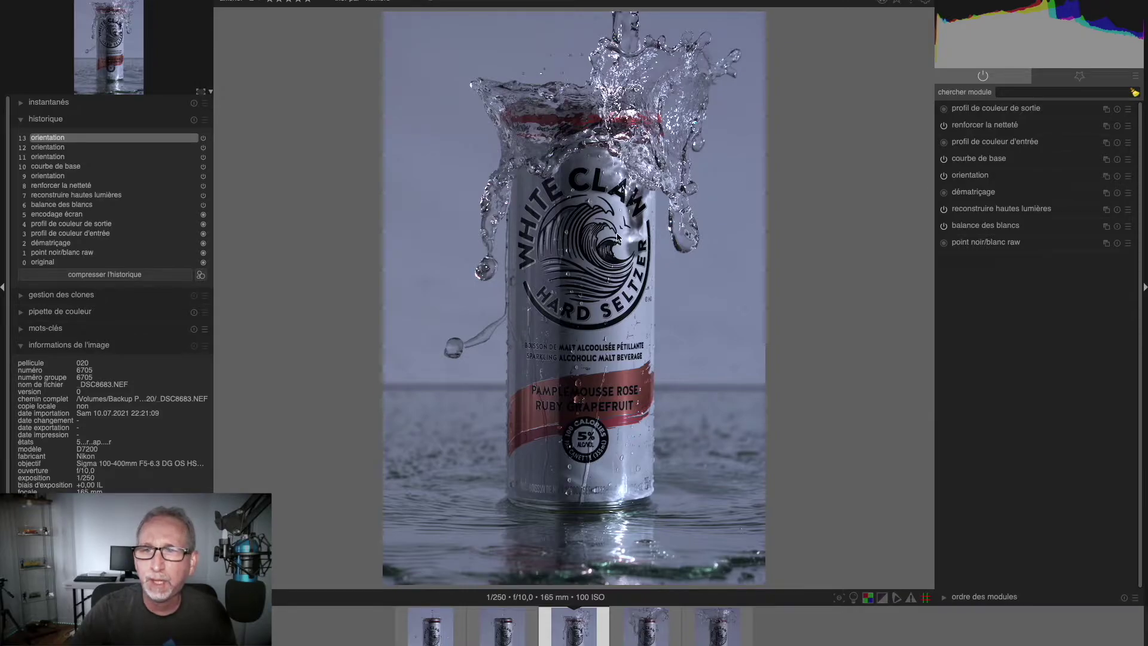
Peek at base curve, return to favourites and enable chromatic aberration correction
left_click(973, 165)
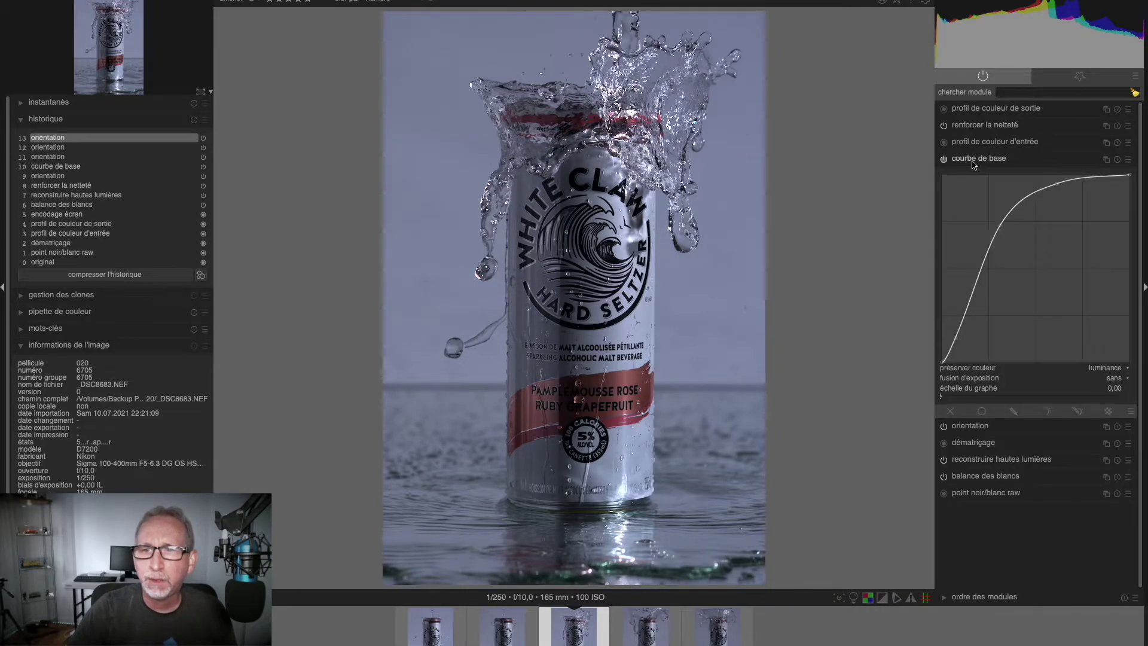
left_click(973, 165)
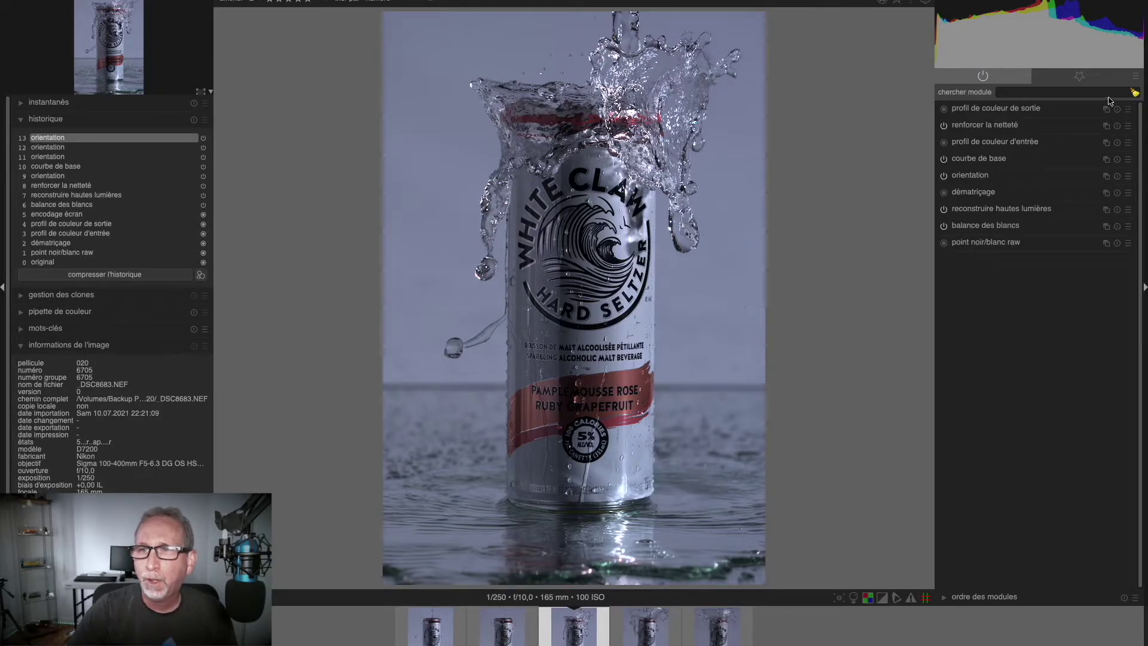
left_click(1080, 79)
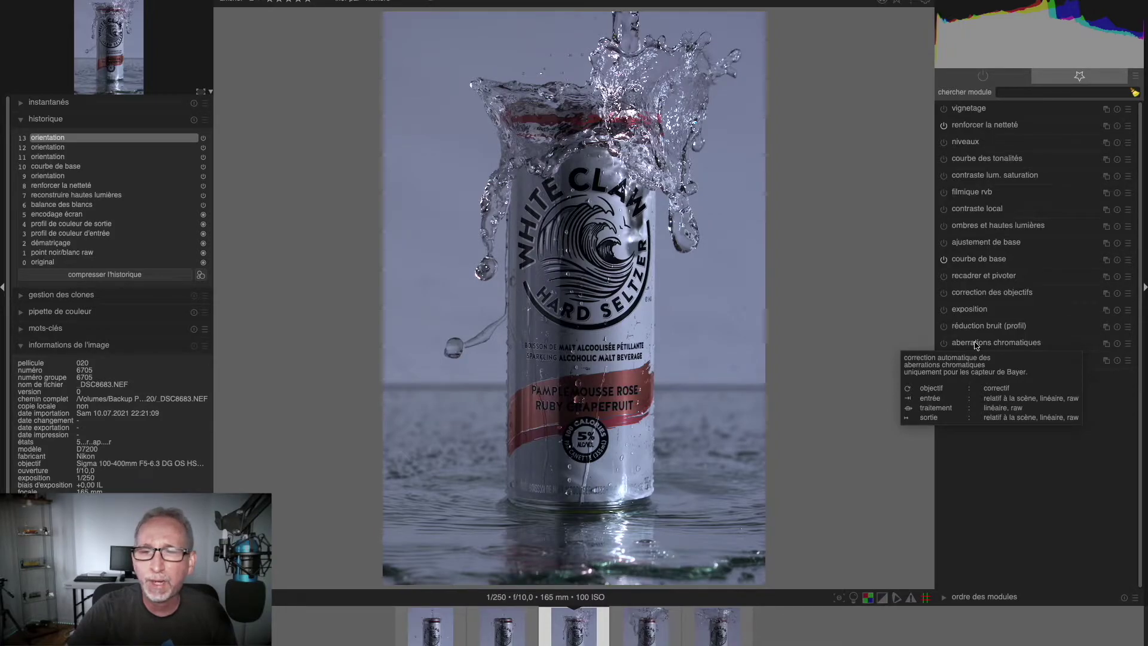
left_click(944, 343)
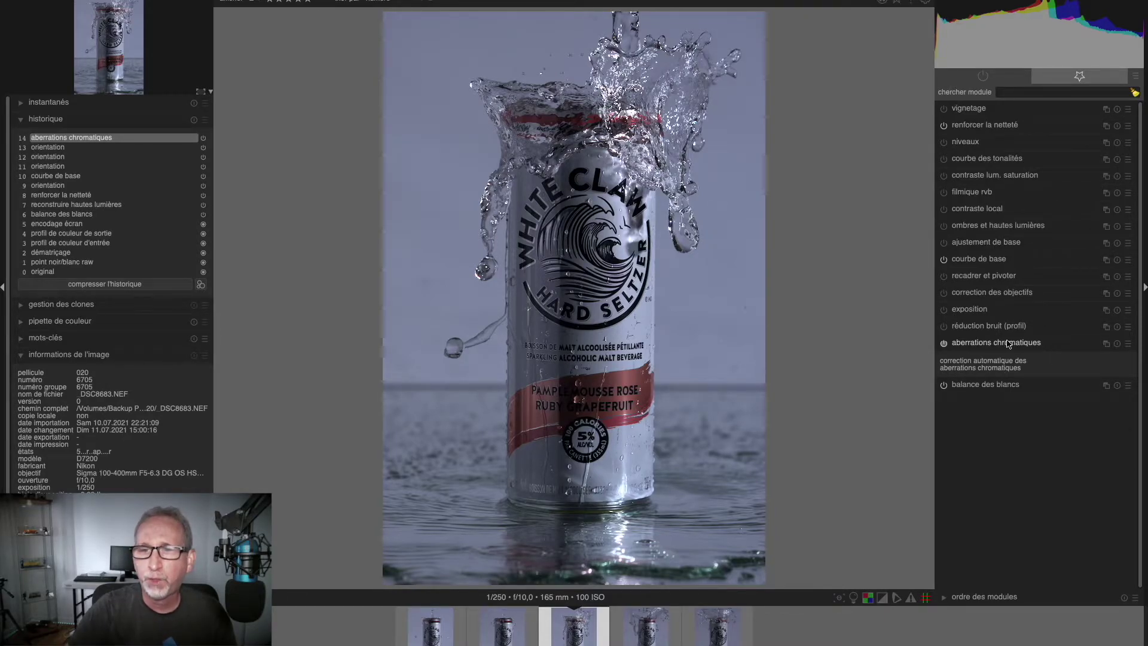
Enable lens correction for the Sigma 100-400mm lens and briefly check crop and rotate
left_click(984, 293)
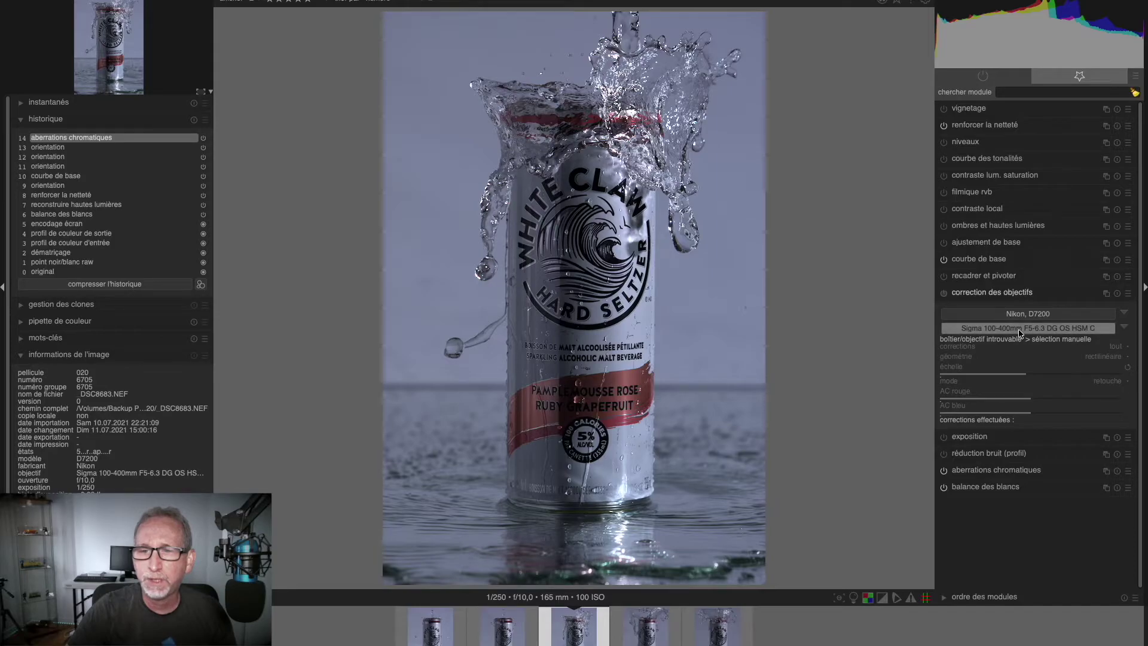
left_click(944, 293)
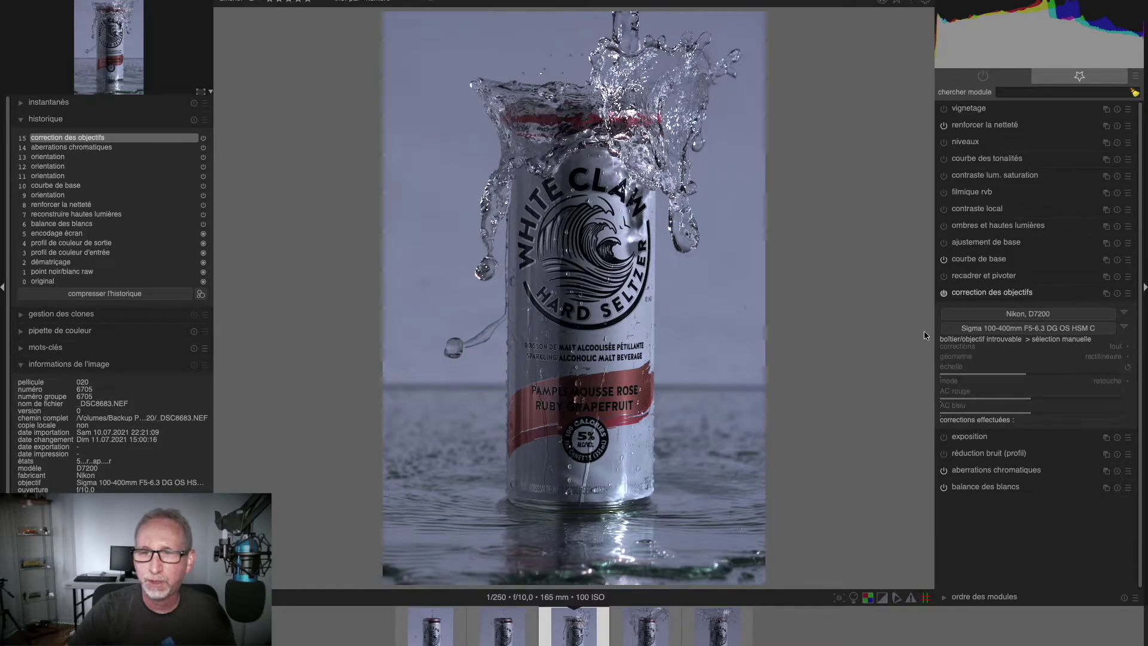
left_click(978, 276)
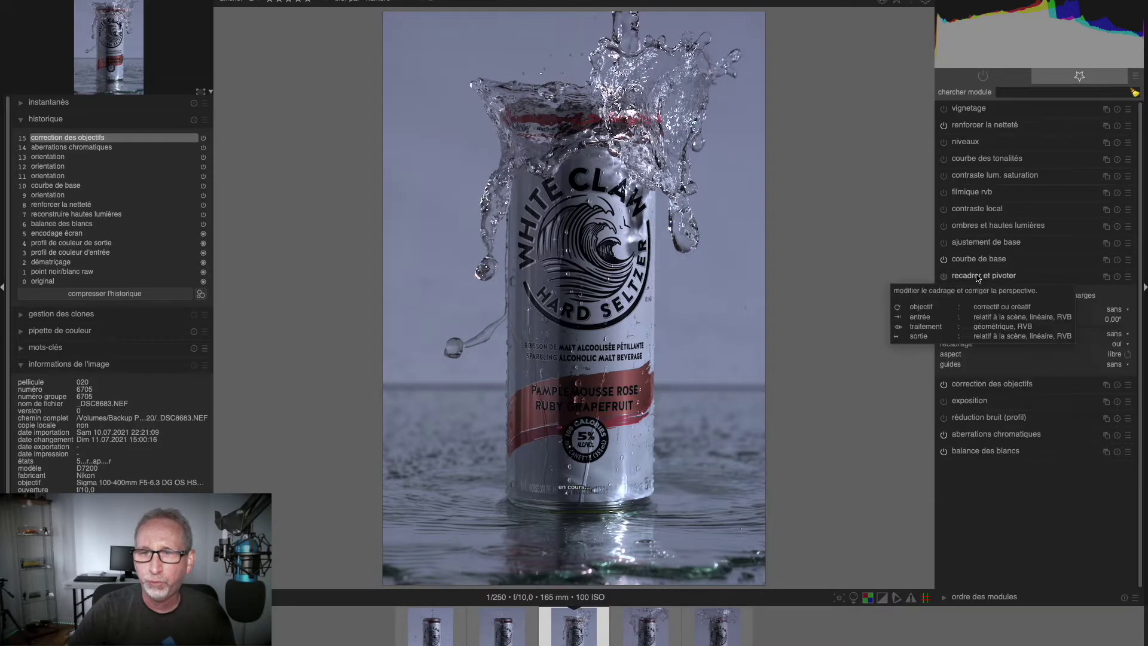
left_click(976, 276)
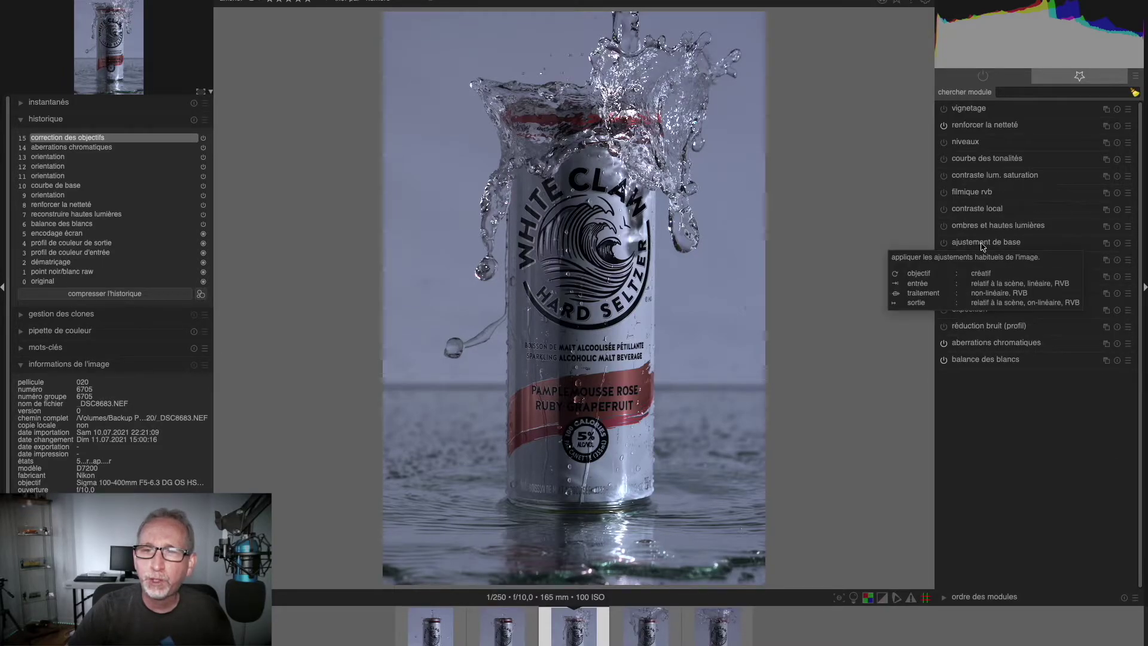
left_click(979, 243)
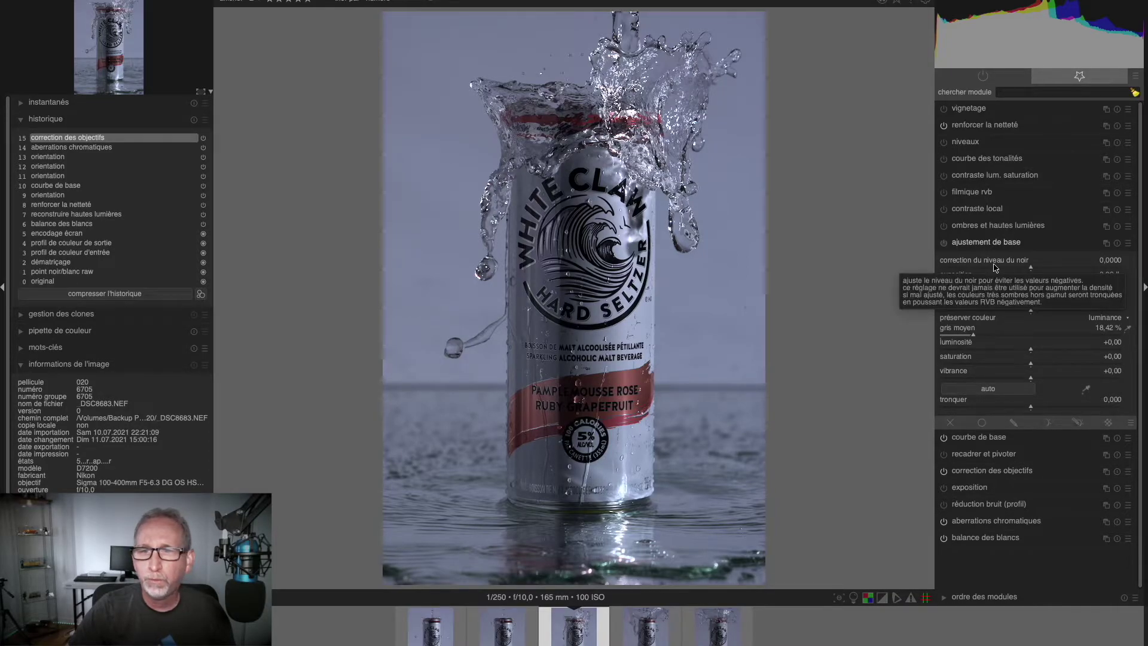
Set black level 0.0066, exposure 0.08 EV and highlight compression 4.61 in basic adjustments
left_click(1034, 267)
left_click_drag(1033, 267, 1037, 267)
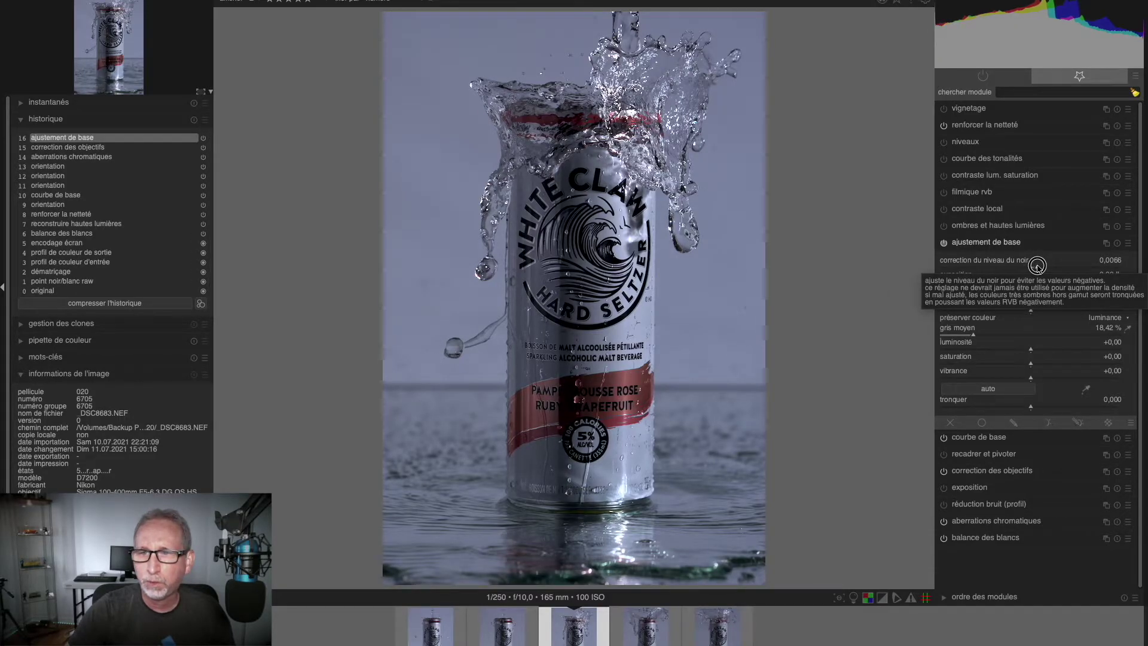
left_click_drag(1031, 280, 1033, 280)
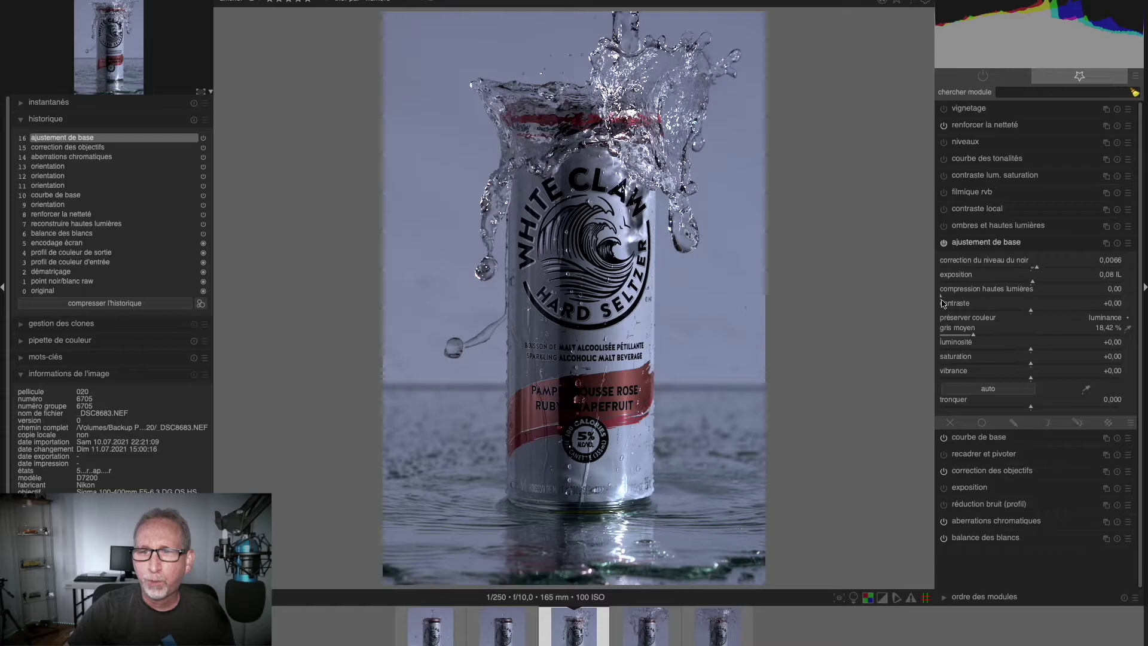
left_click_drag(942, 297, 1069, 297)
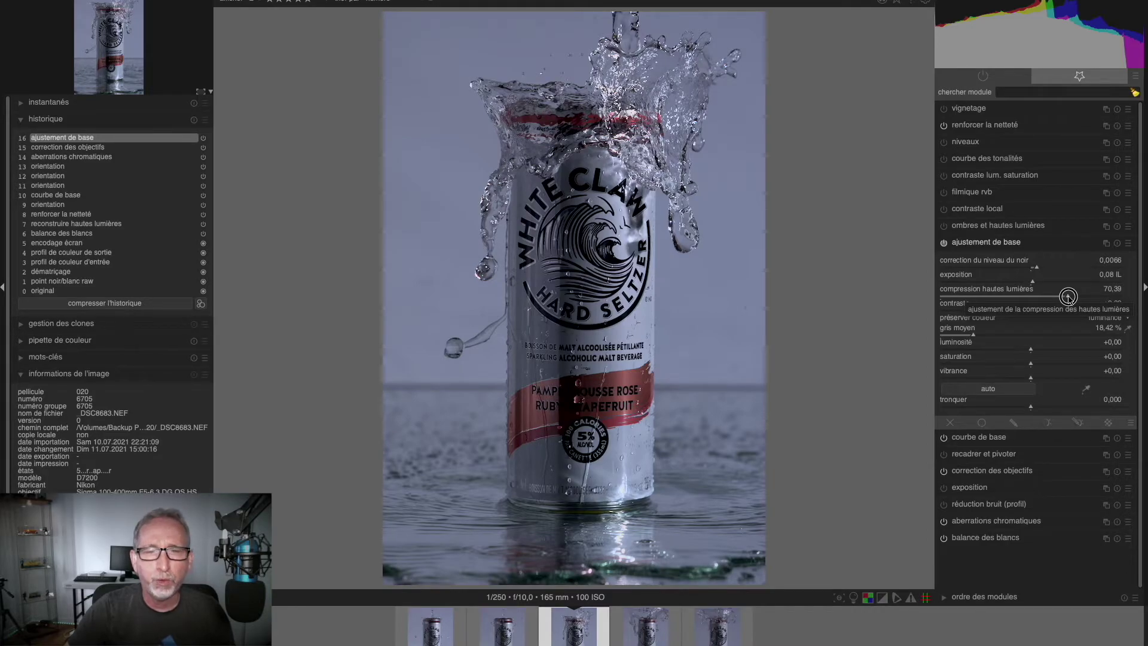
left_click_drag(1077, 298, 941, 296)
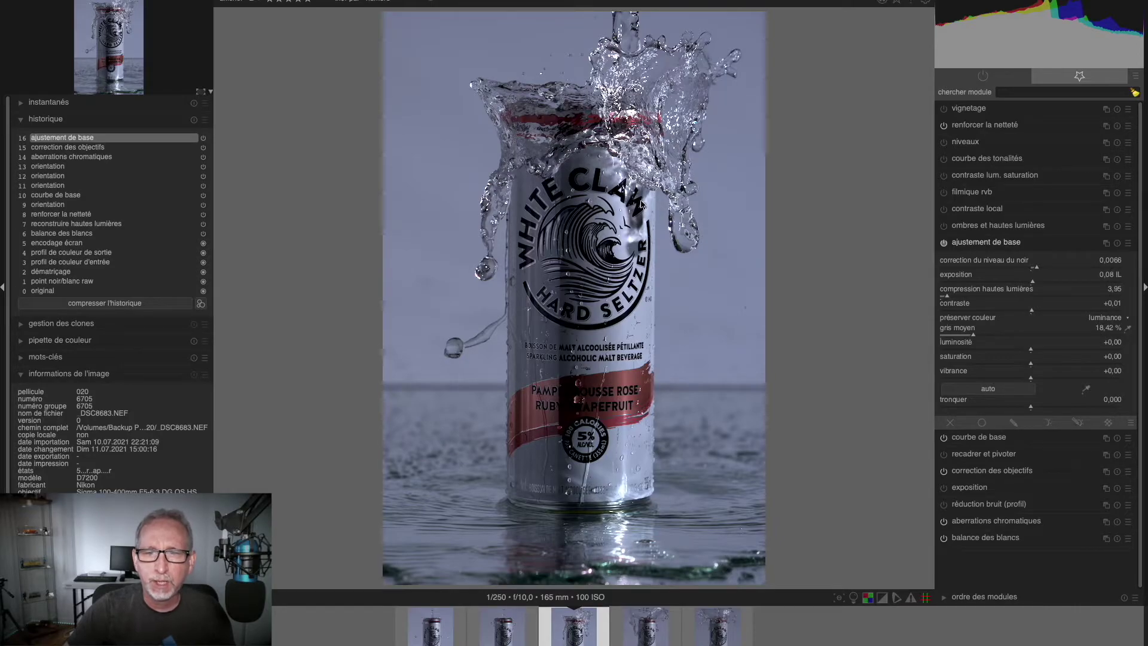
left_click_drag(942, 295, 945, 296)
Add contrast +0.12, raise middle grey, brightness and saturation +0.18, then enable shadows and highlights
left_click_drag(1031, 310, 1037, 310)
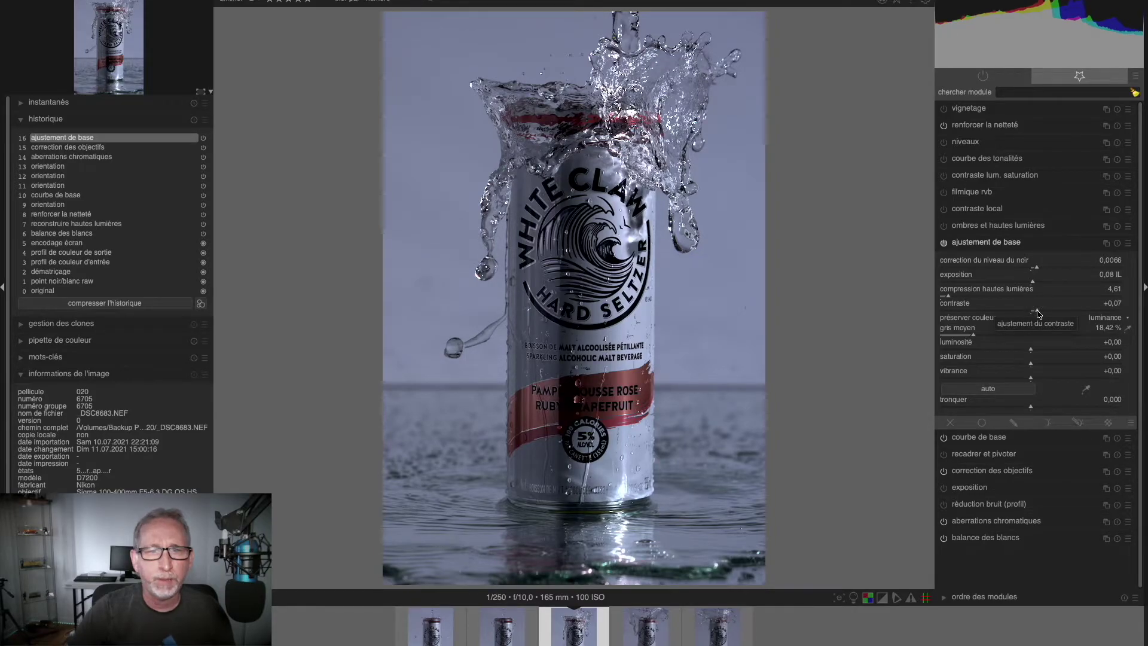
scroll(1038, 313, "up", 5)
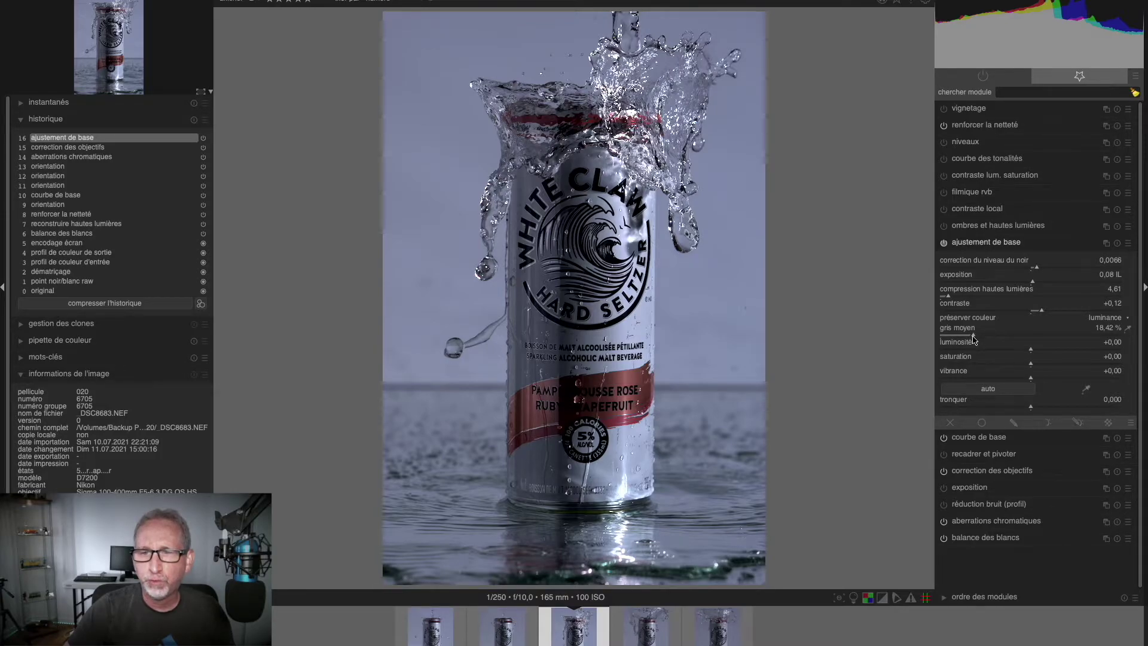
mouse_move(974, 337)
left_mouse_down()
mouse_move(1019, 334)
mouse_move(962, 332)
left_mouse_up()
left_click_drag(1032, 353, 1048, 364)
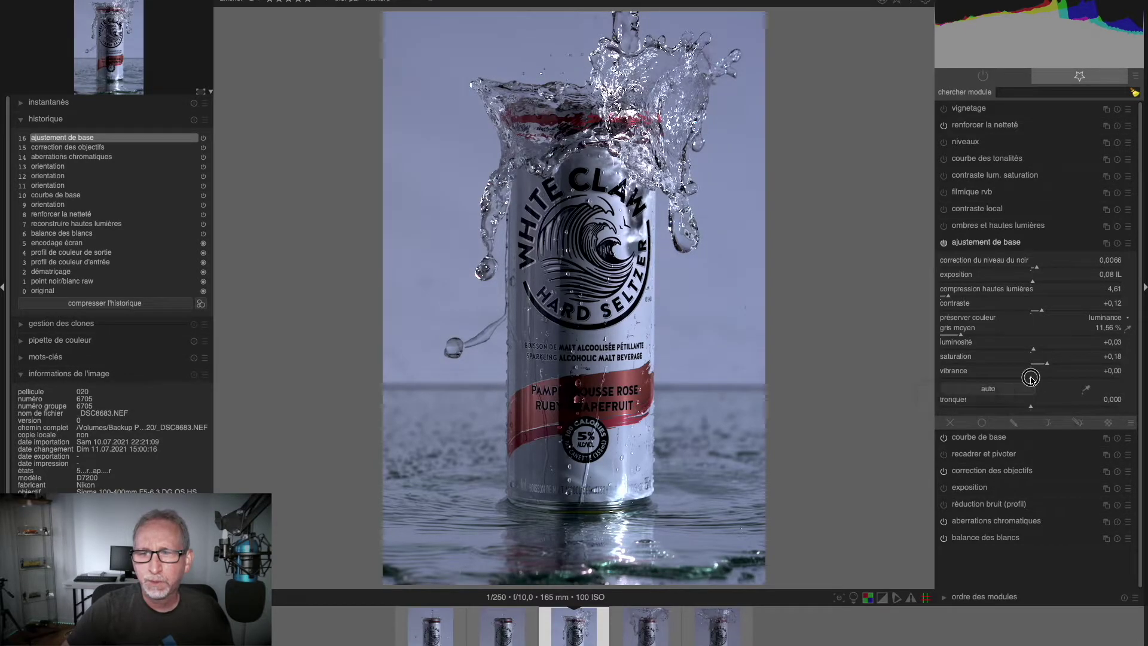
left_click(982, 244)
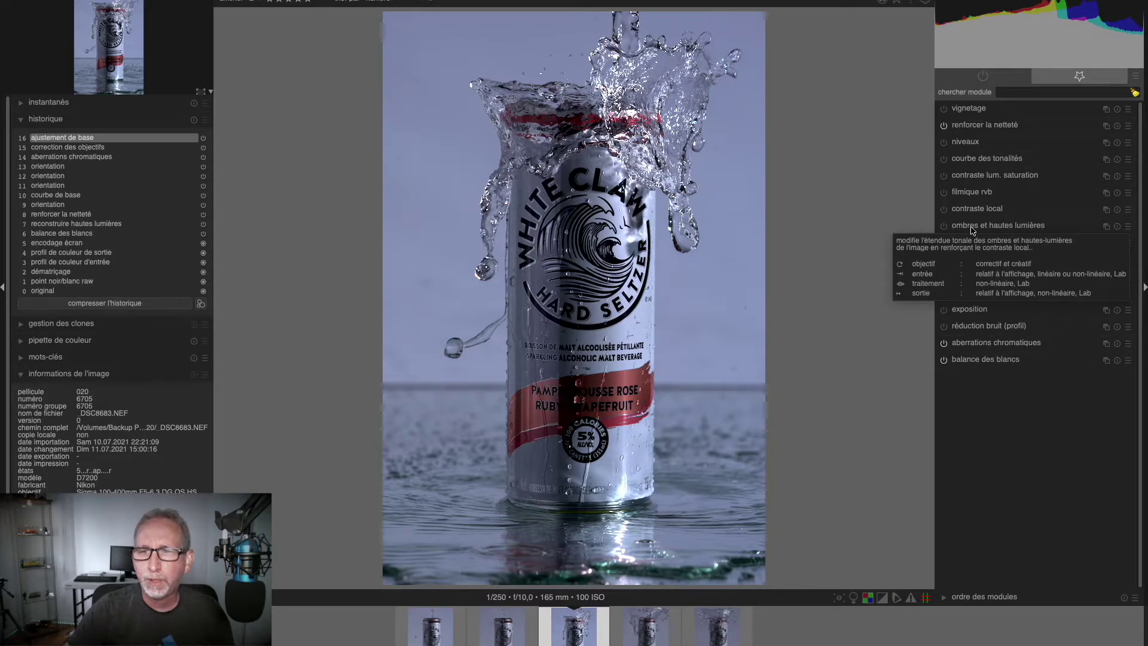
left_click(972, 230)
left_click(1093, 251)
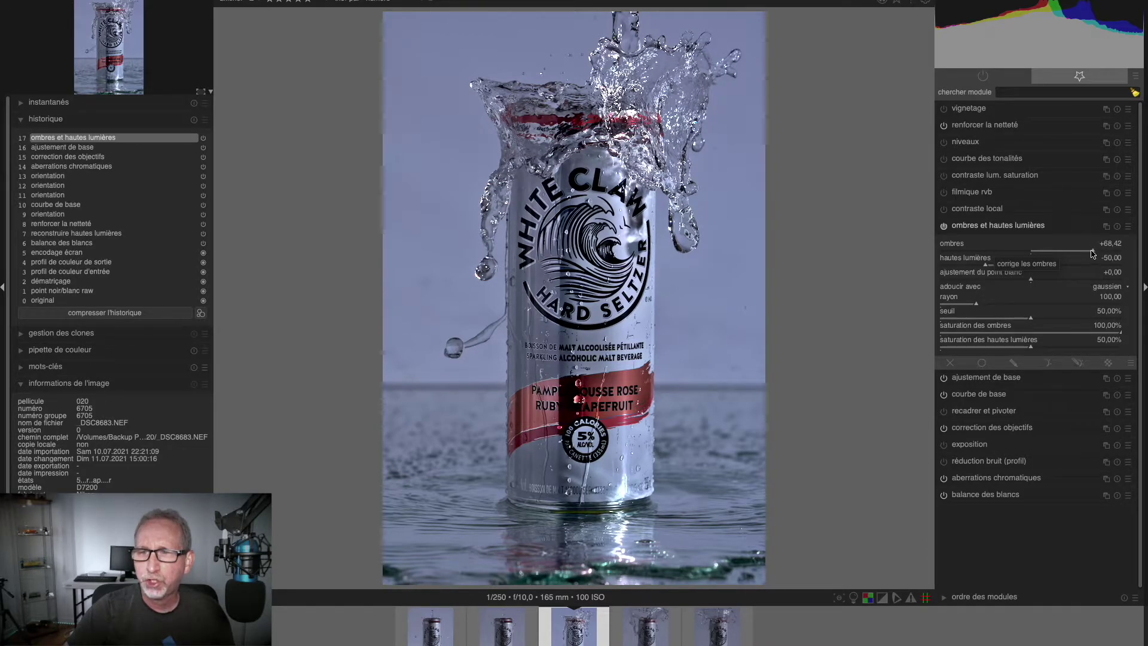
Set shadows +62.50, white point +6.32 and highlight saturation about 51% in shadows and highlights
left_click(1092, 251)
left_click_drag(1092, 251, 1089, 251)
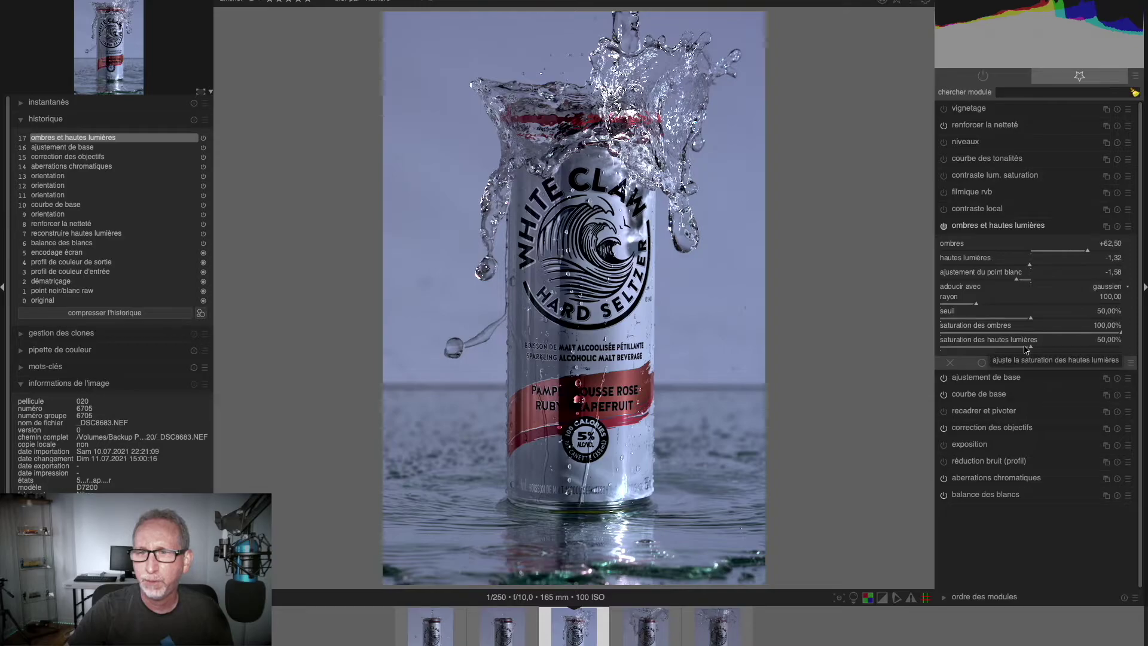
left_click_drag(1024, 279, 1089, 281)
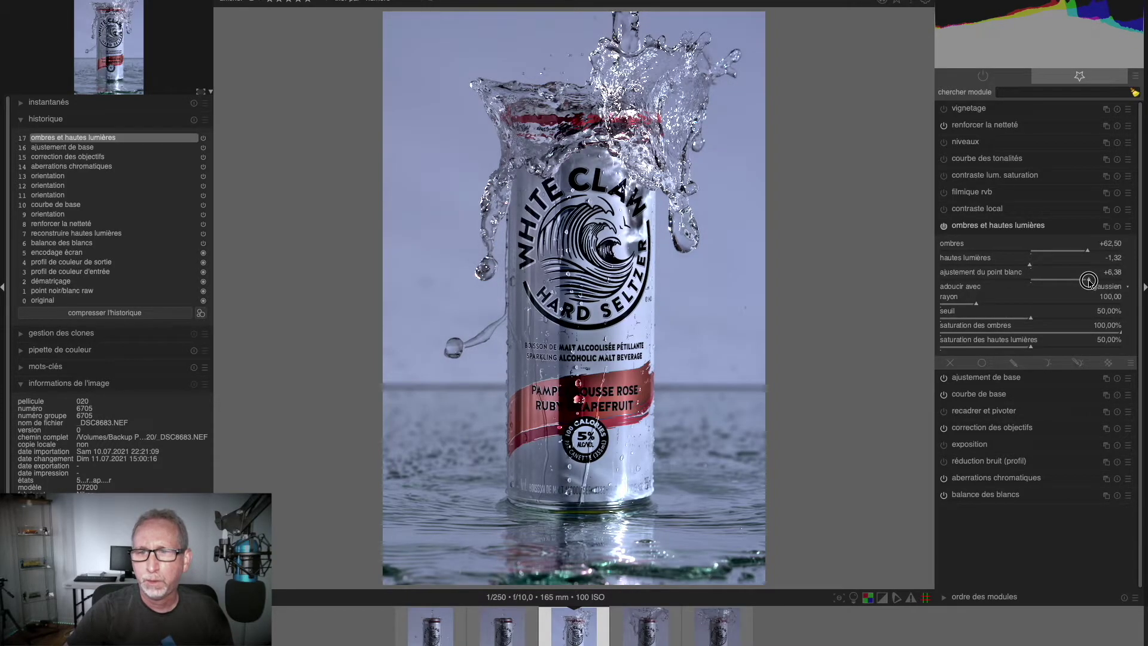
left_click(1031, 347)
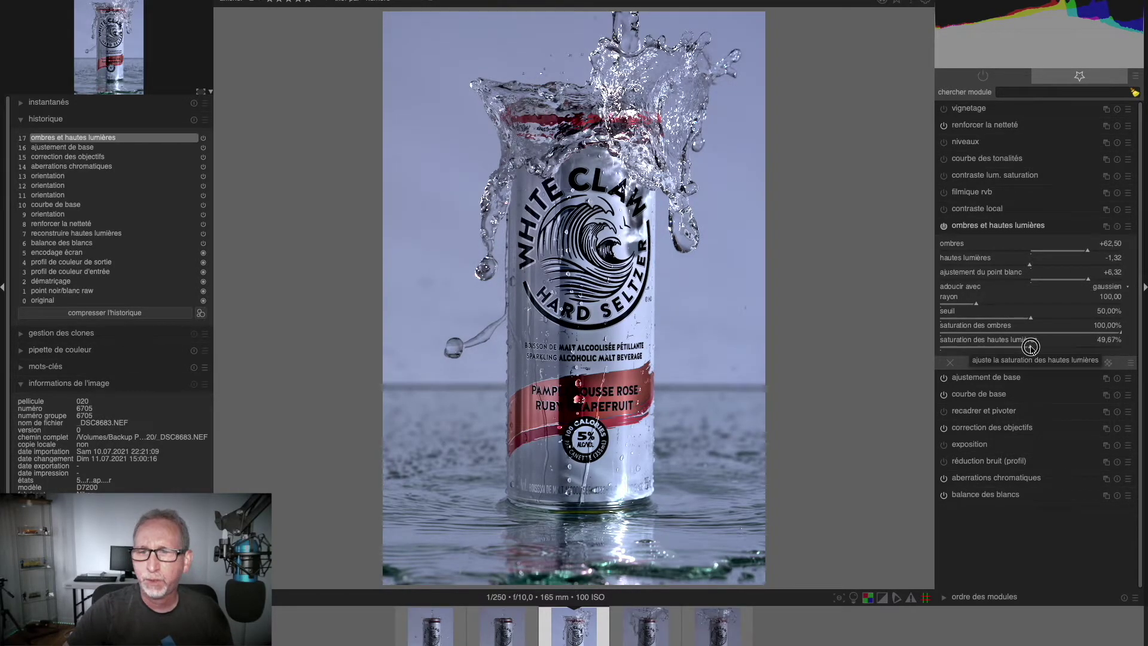
left_click_drag(1032, 347, 1034, 351)
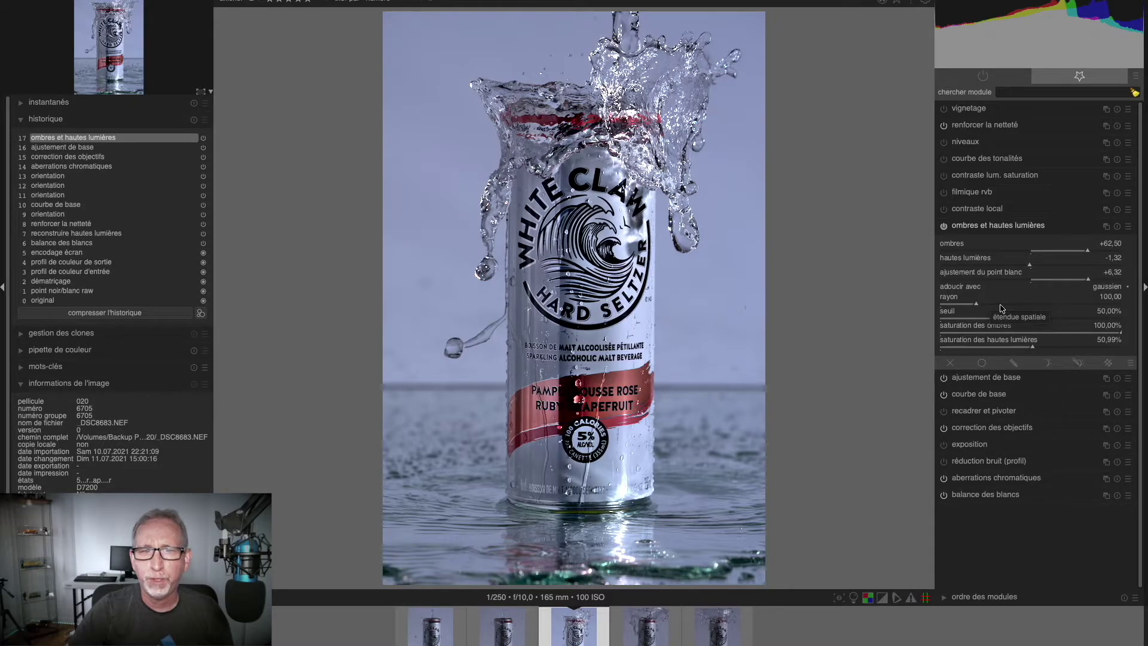
left_click(984, 230)
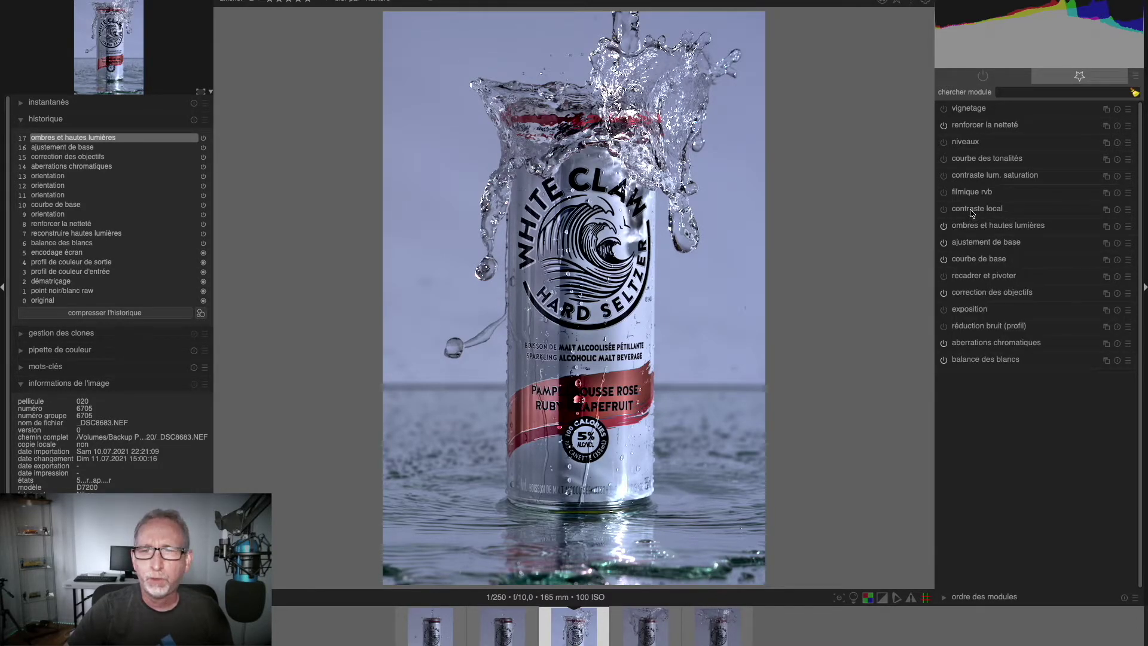
left_click(973, 211)
Apply local contrast with detail 122%, highlights 15%, shadows 16%, then collapse the module
left_click_drag(987, 256, 955, 262)
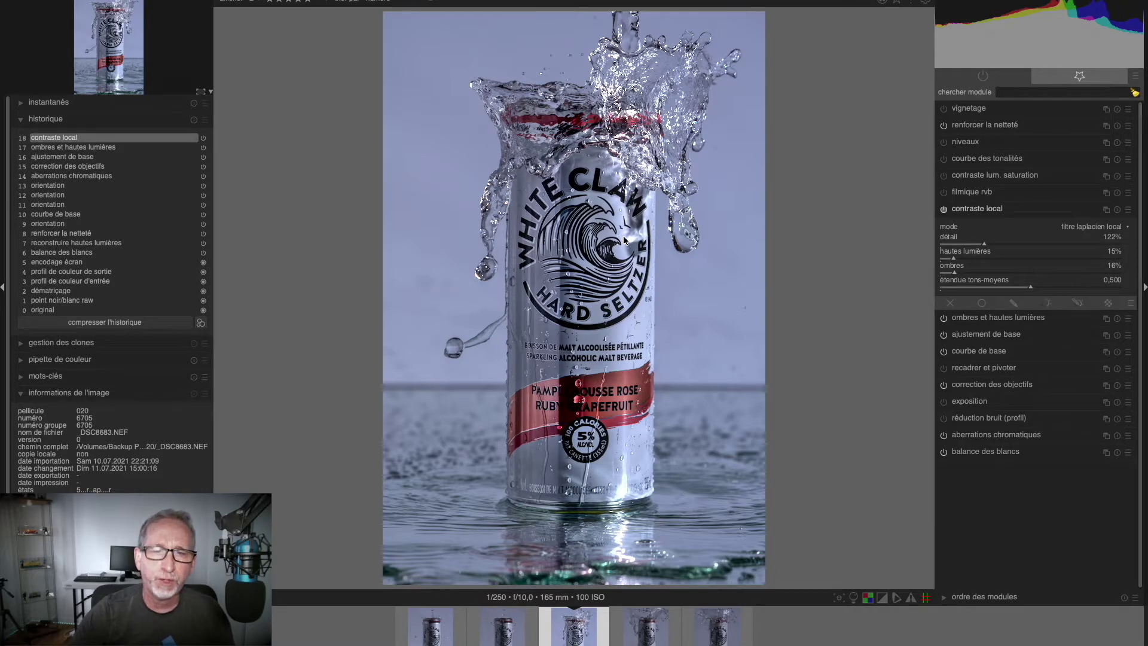
left_click(980, 208)
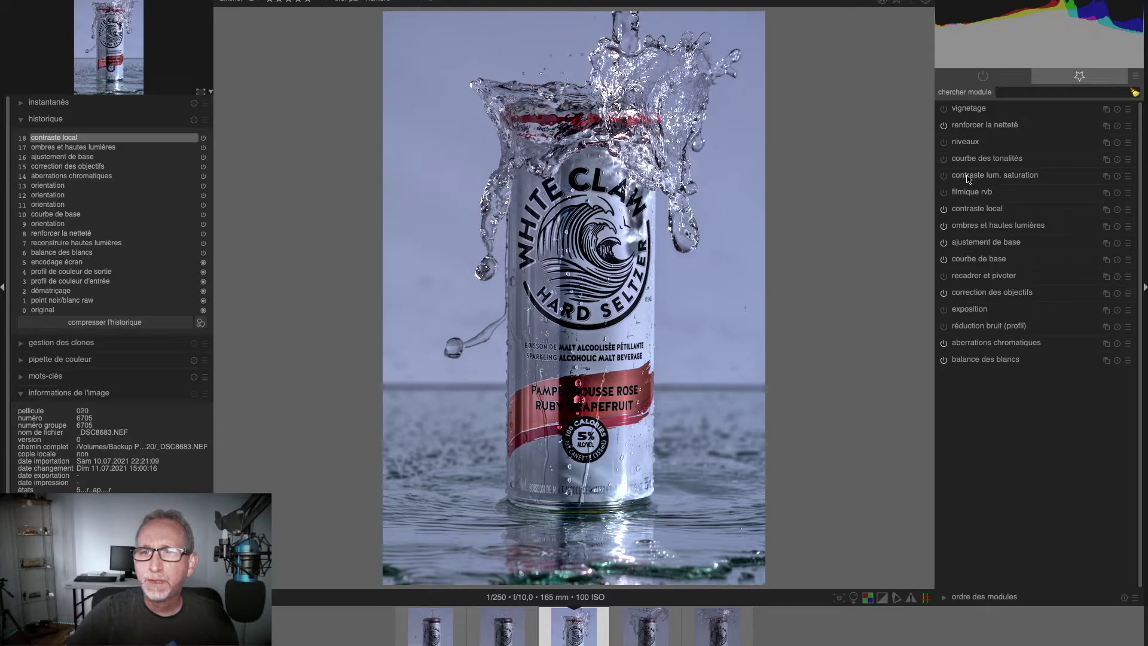
Enable contrast/brightness/saturation, nudge the levels black point right, and turn on sharpening
left_click(969, 176)
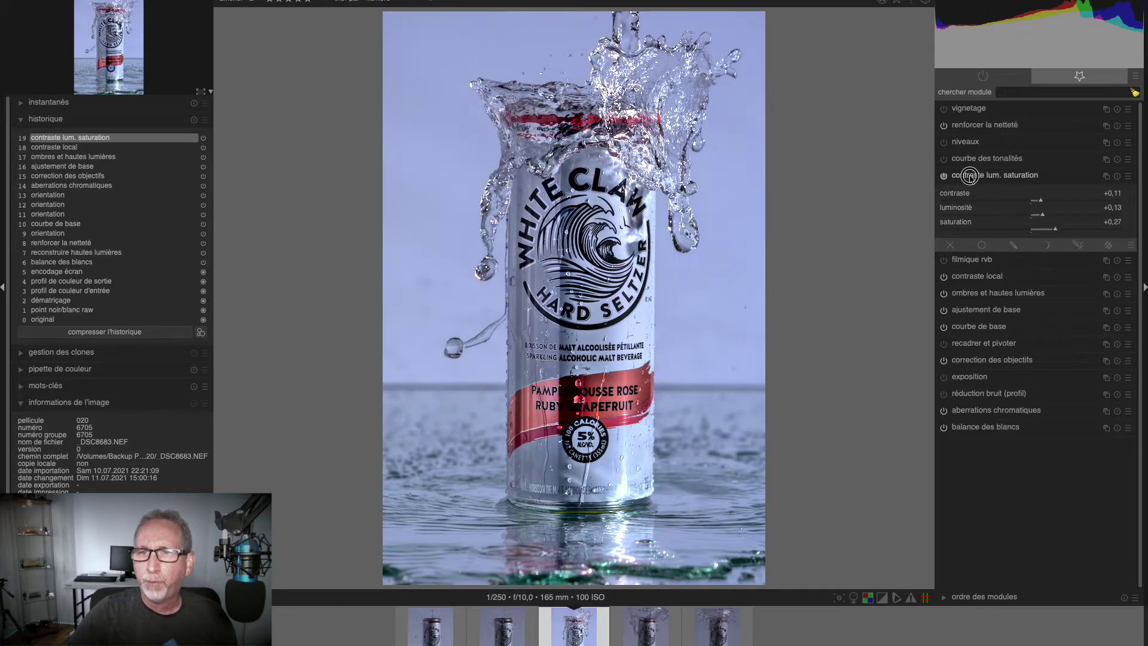
left_click(966, 142)
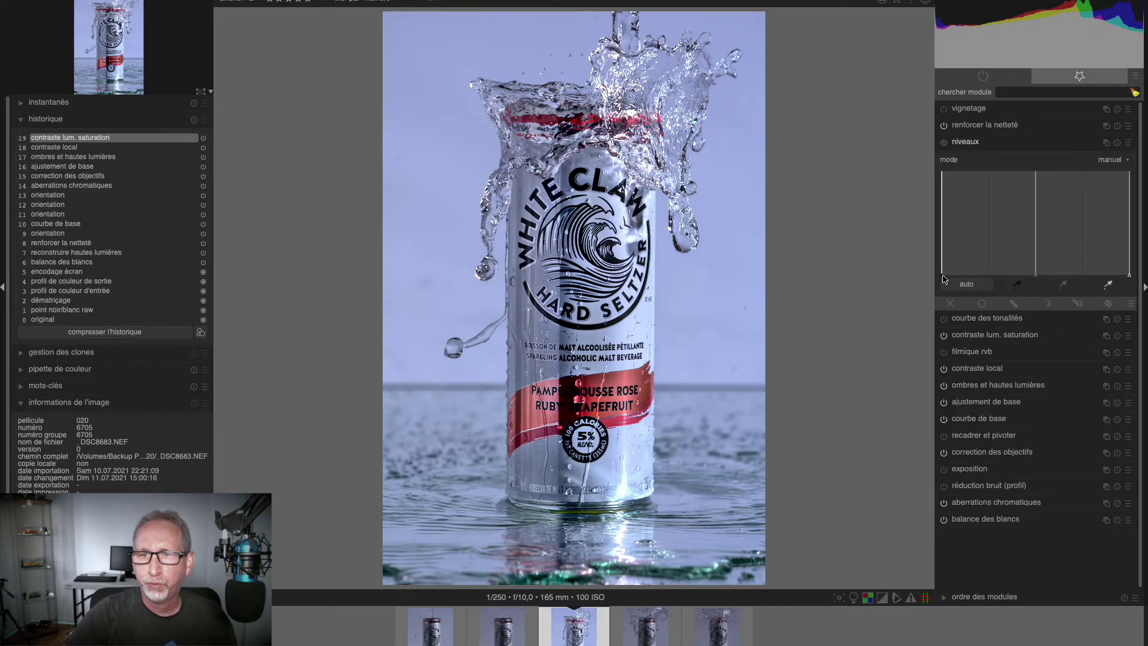
left_click_drag(943, 276, 946, 276)
left_click(996, 143)
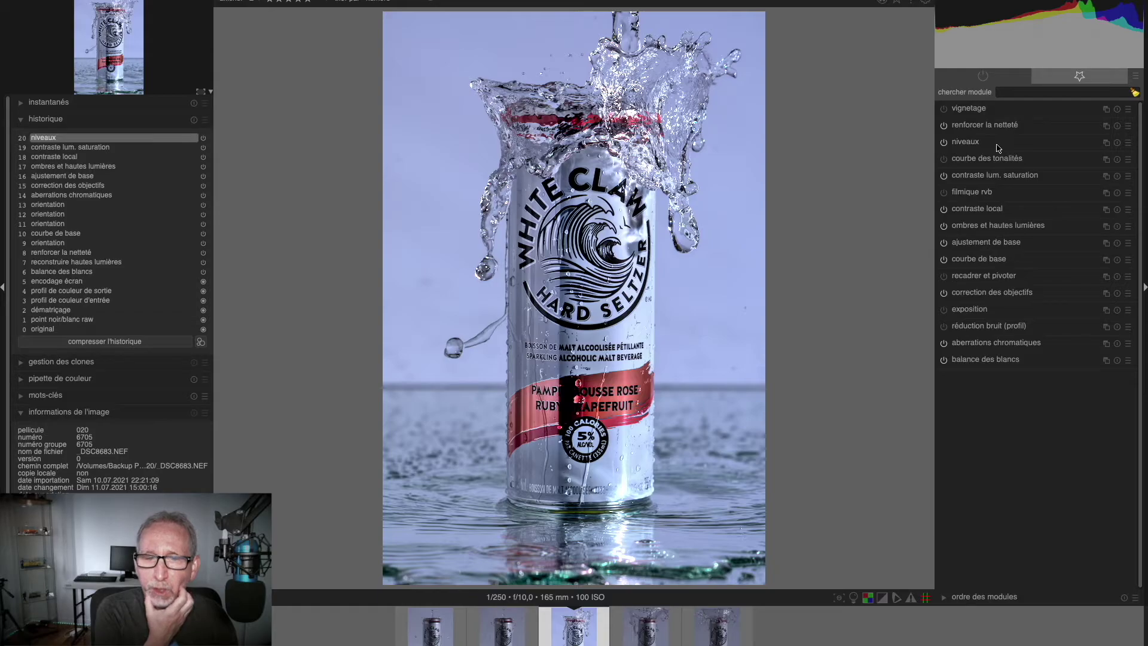
left_click(985, 125)
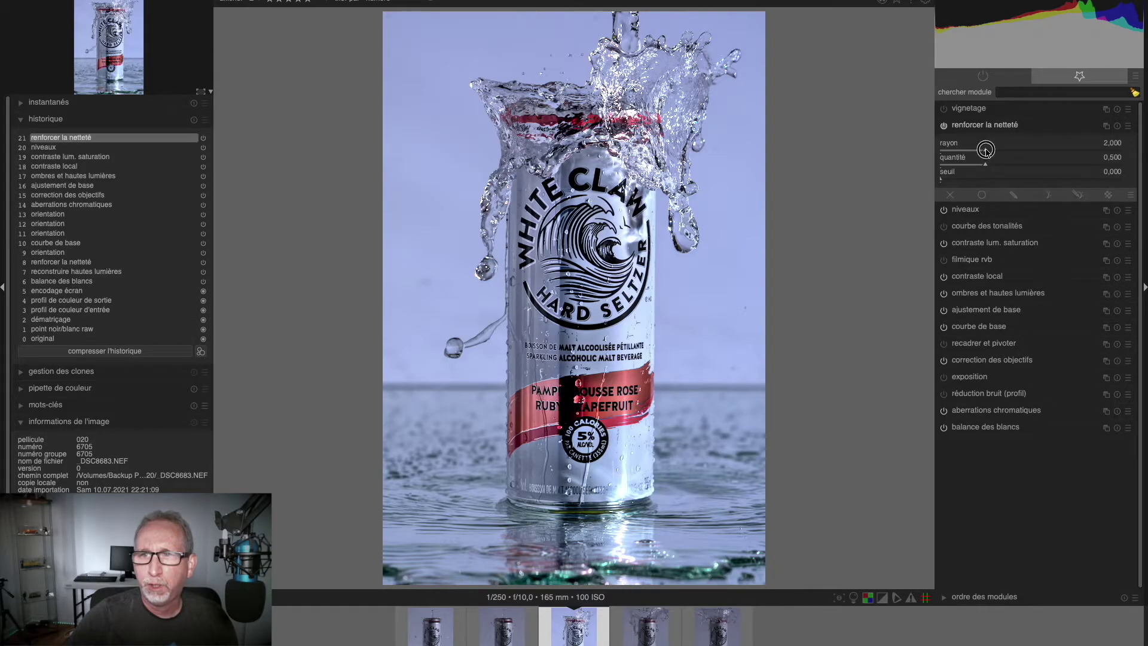
left_click(972, 124)
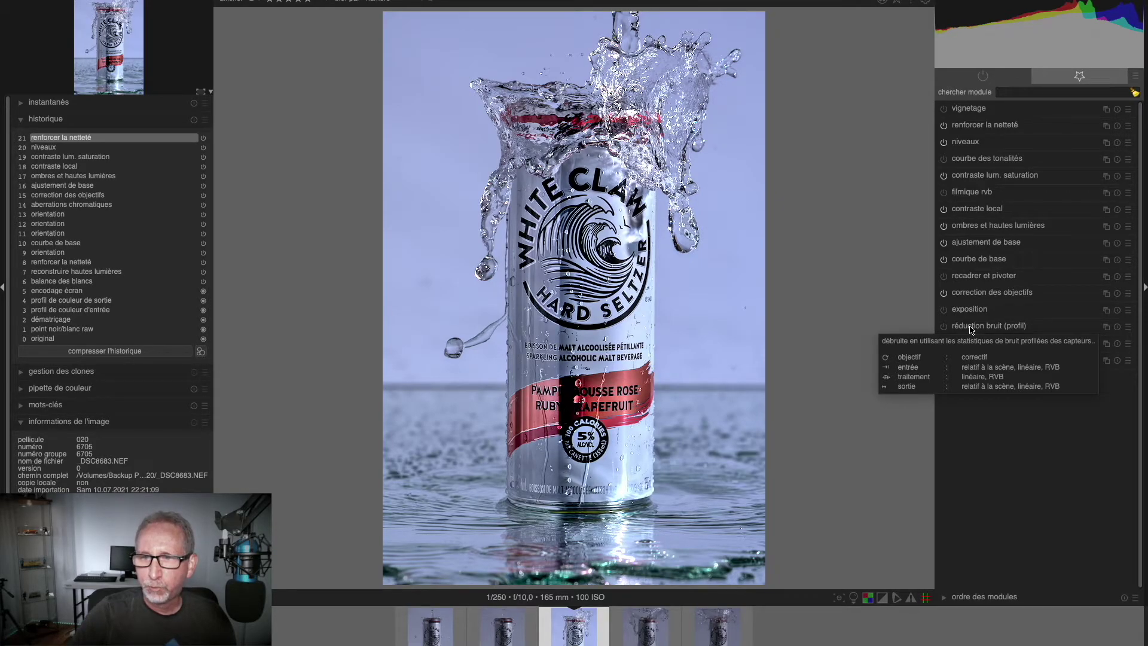
Add the exposure module as history step 22 and switch to the lighttable with TIFF 16-bit export
left_click(970, 326)
left_click(937, 331)
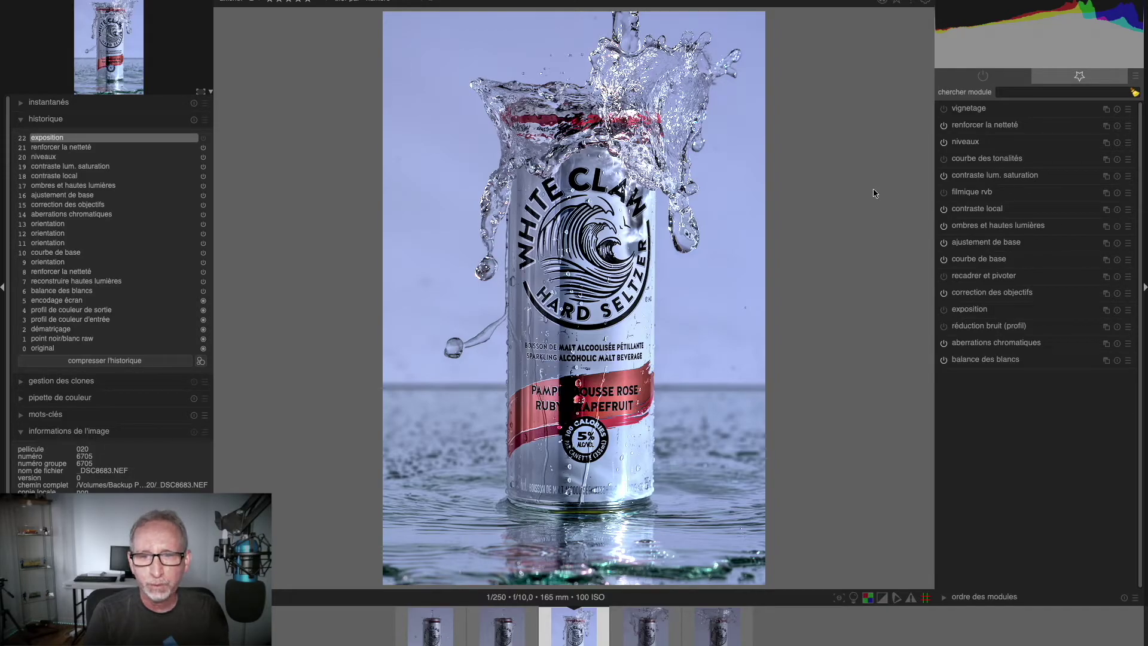
mouse_move(1039, 36)
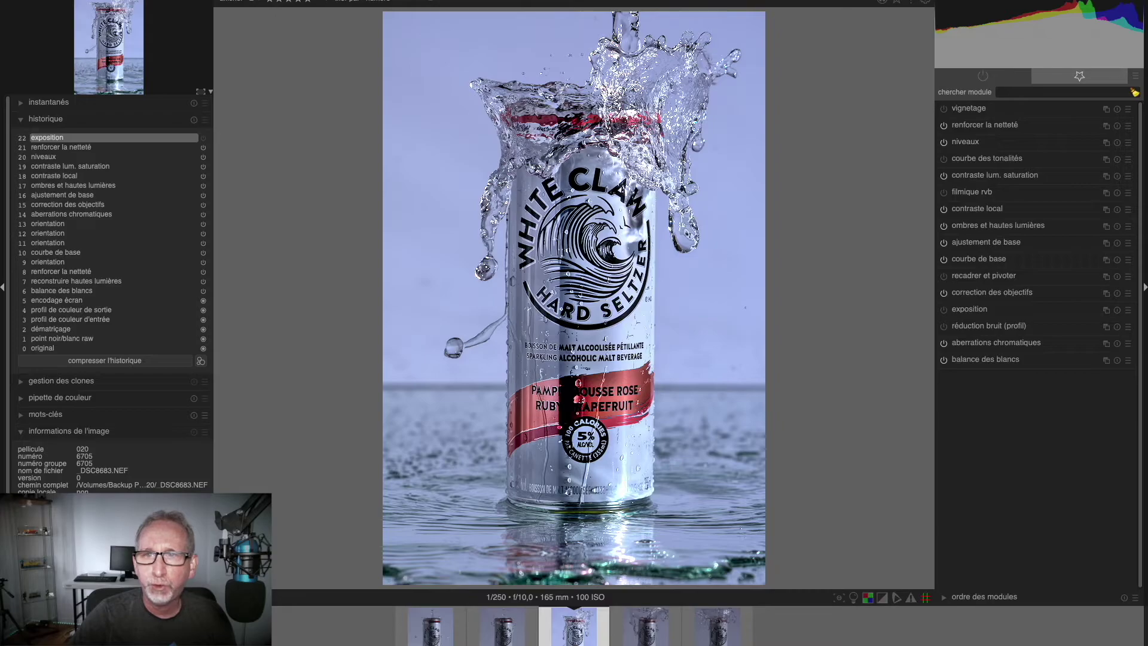
key("l")
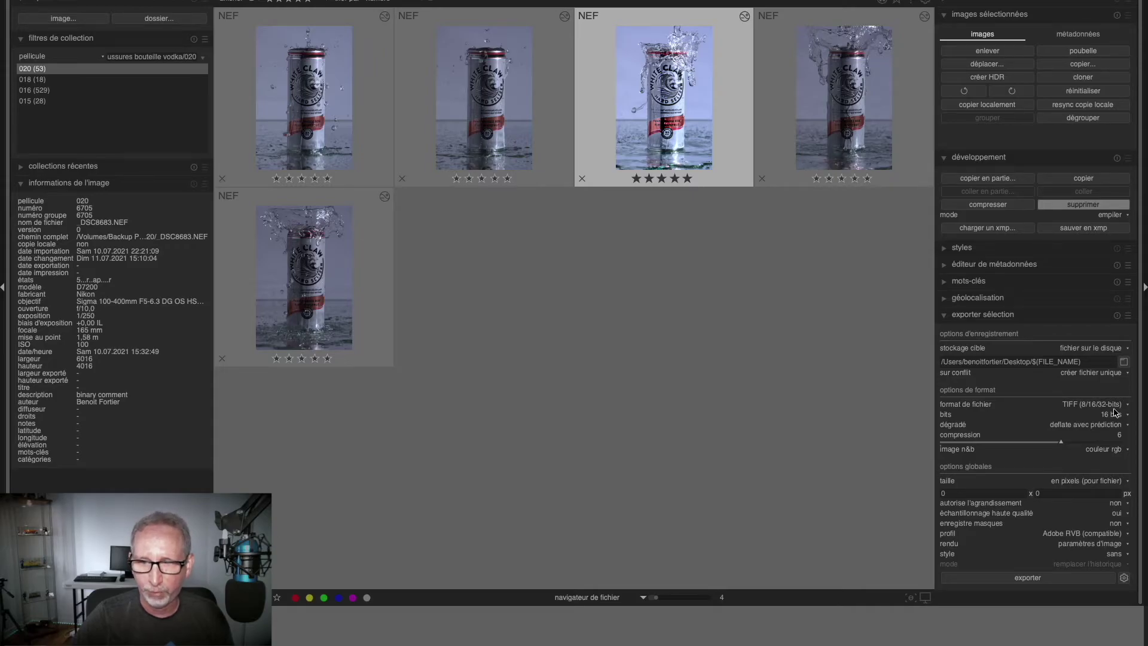
Export the edited can photo as a 16-bit TIFF
left_click(1027, 578)
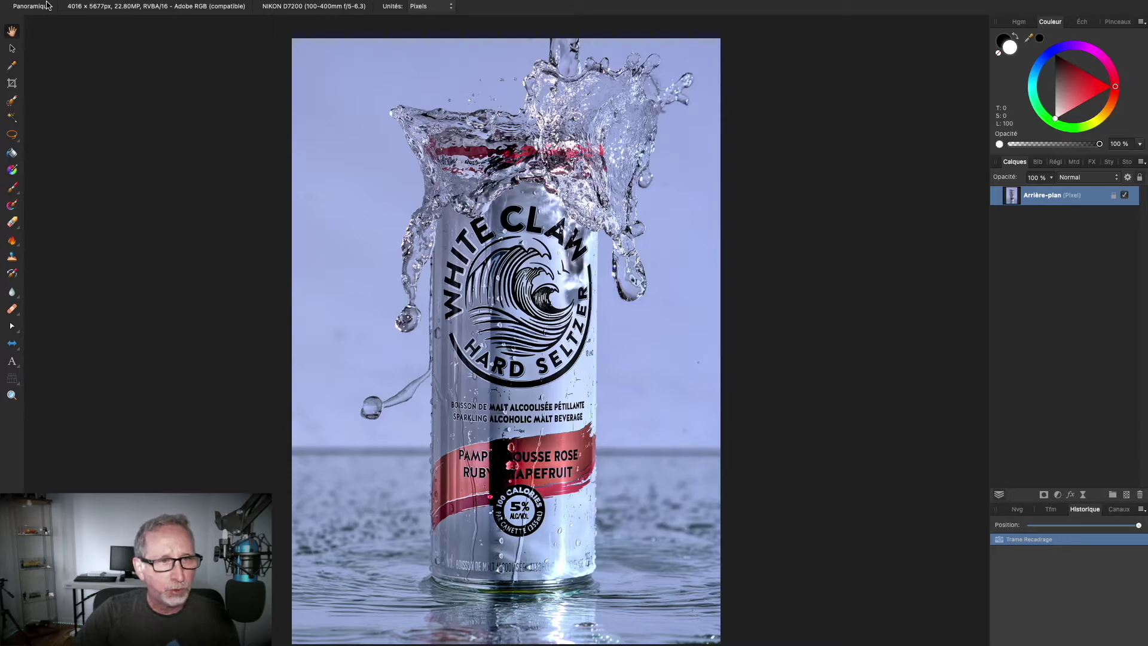
Crop the image to 4016×5677 px and lasso a background spot beside the can for inpainting
scroll(333, 228, "up", 5)
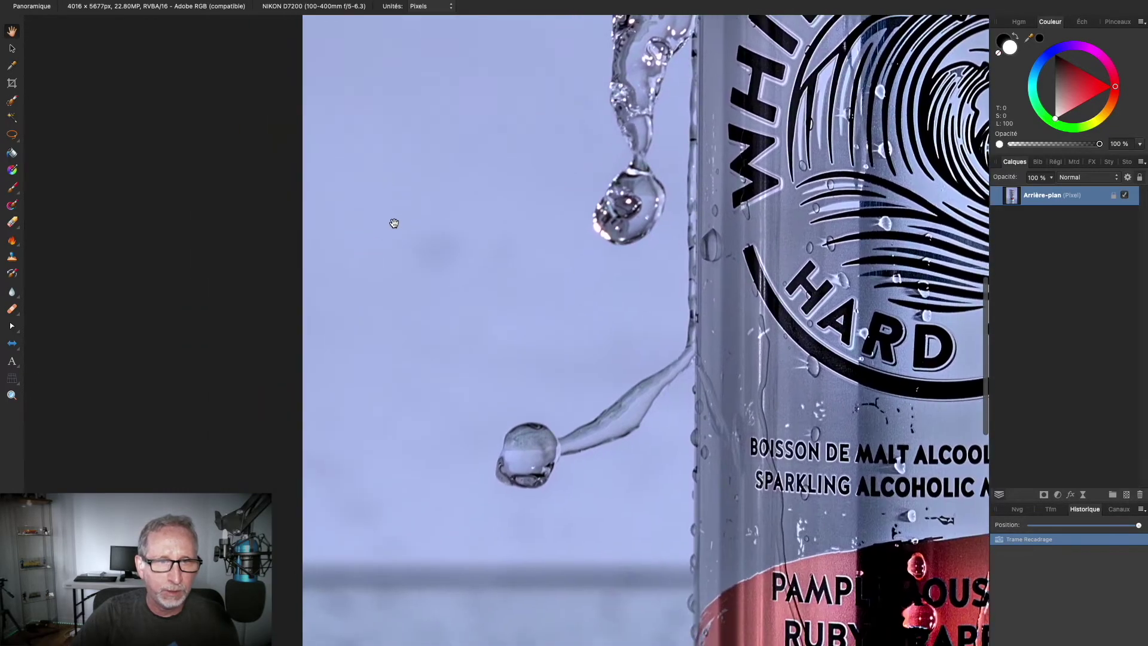
scroll(394, 228, "right", 2)
scroll(395, 227, "down", 1)
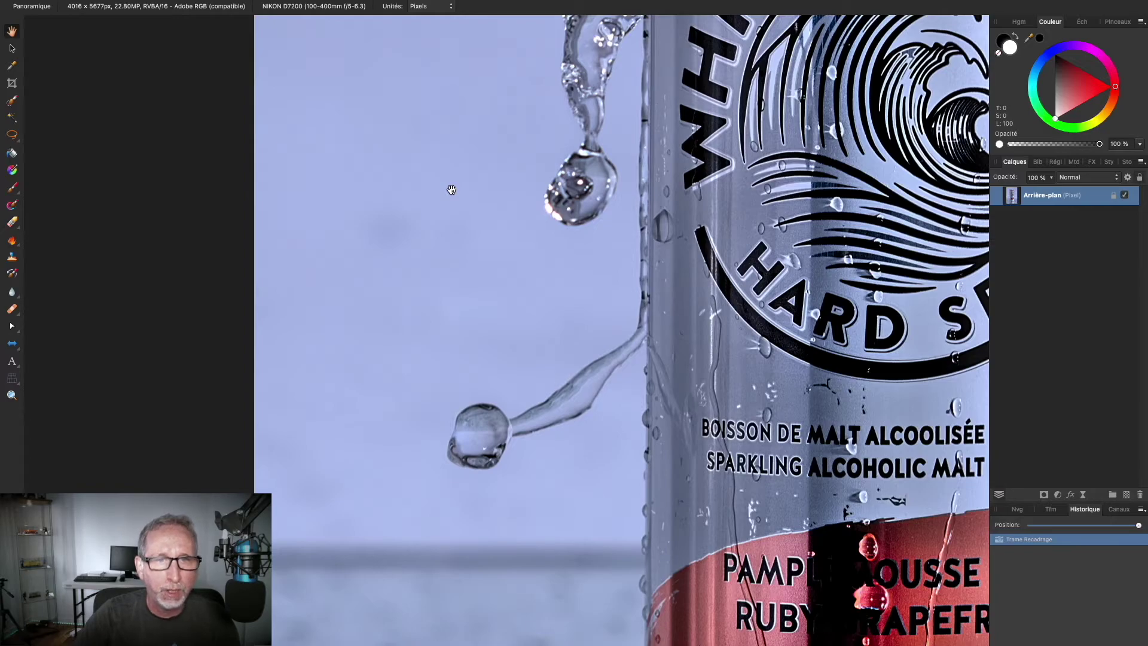
mouse_move(330, 365)
left_mouse_down()
mouse_move(366, 339)
mouse_move(357, 289)
mouse_move(364, 310)
mouse_move(347, 314)
left_mouse_up()
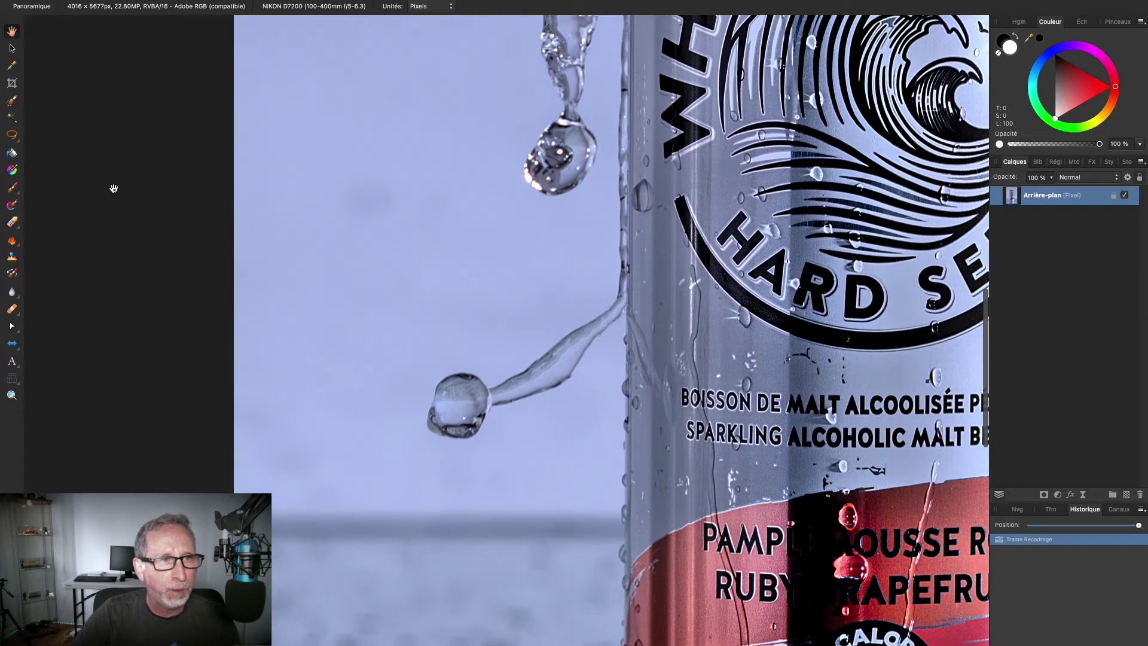
left_click(11, 137)
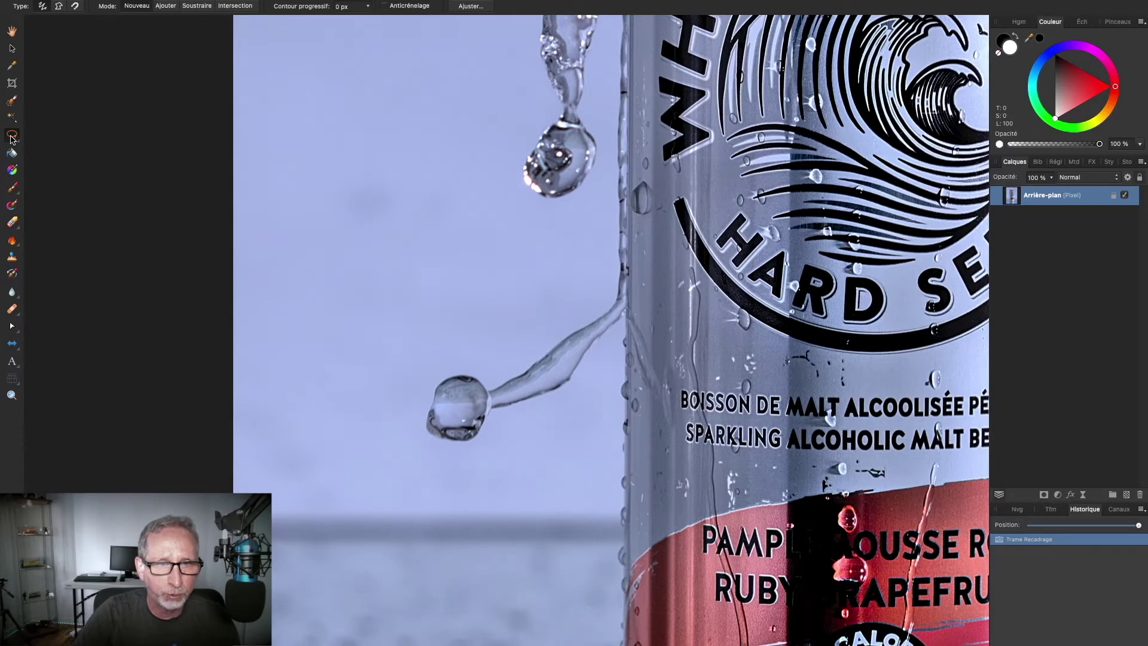
mouse_move(370, 180)
left_mouse_down()
mouse_move(336, 238)
mouse_move(344, 181)
left_mouse_up()
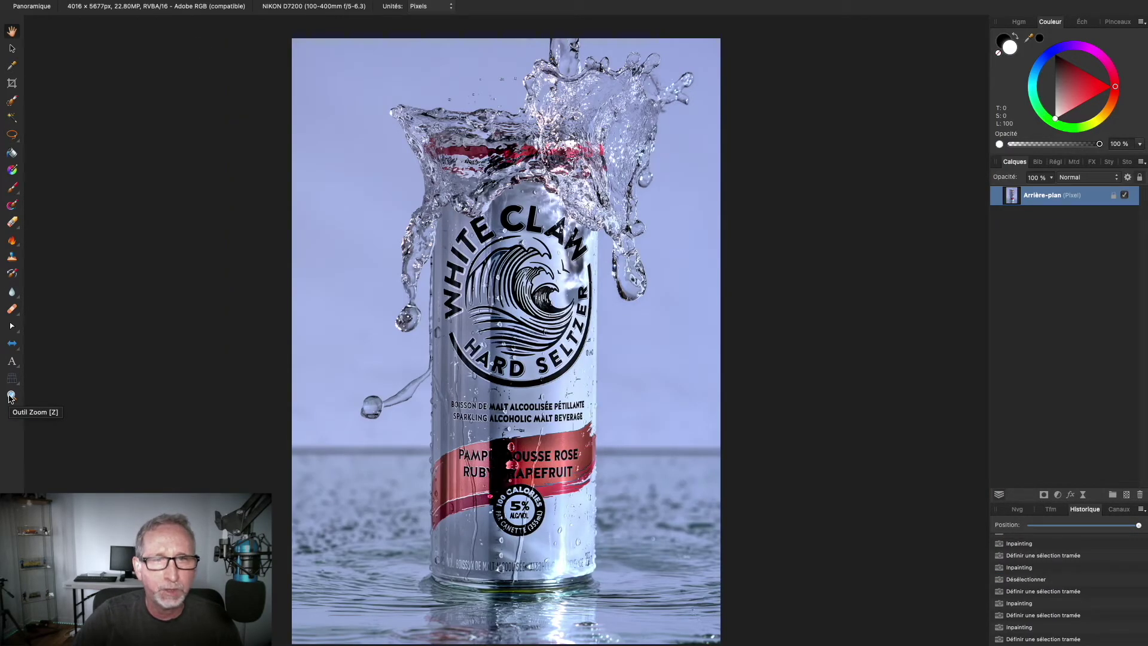
left_click(10, 395)
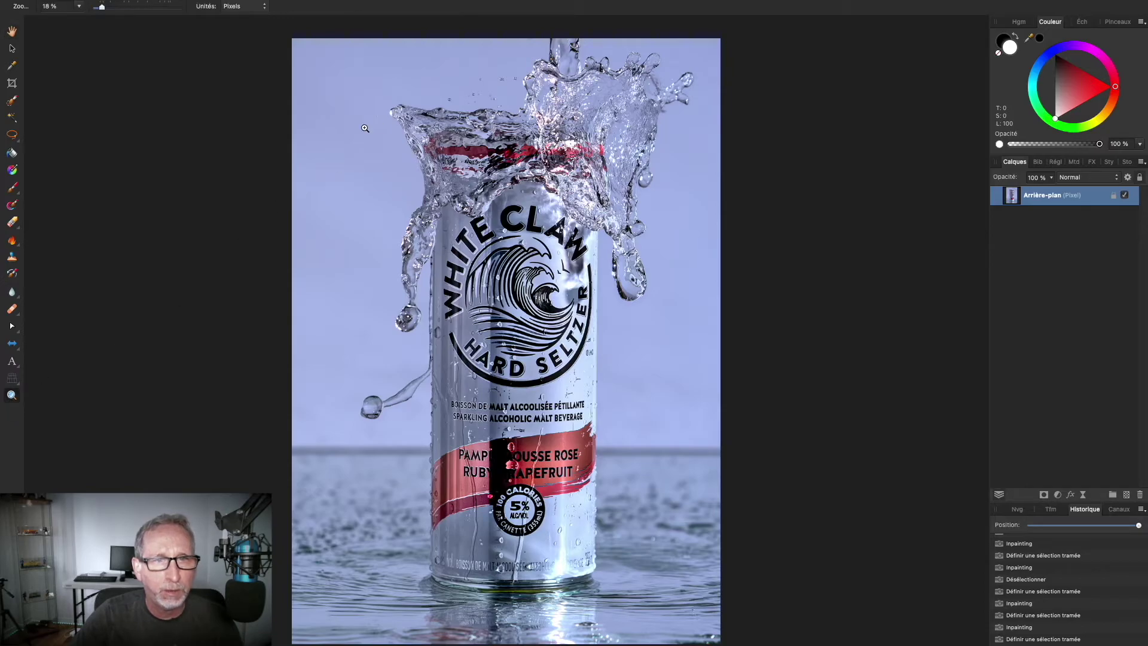
left_click(396, 110)
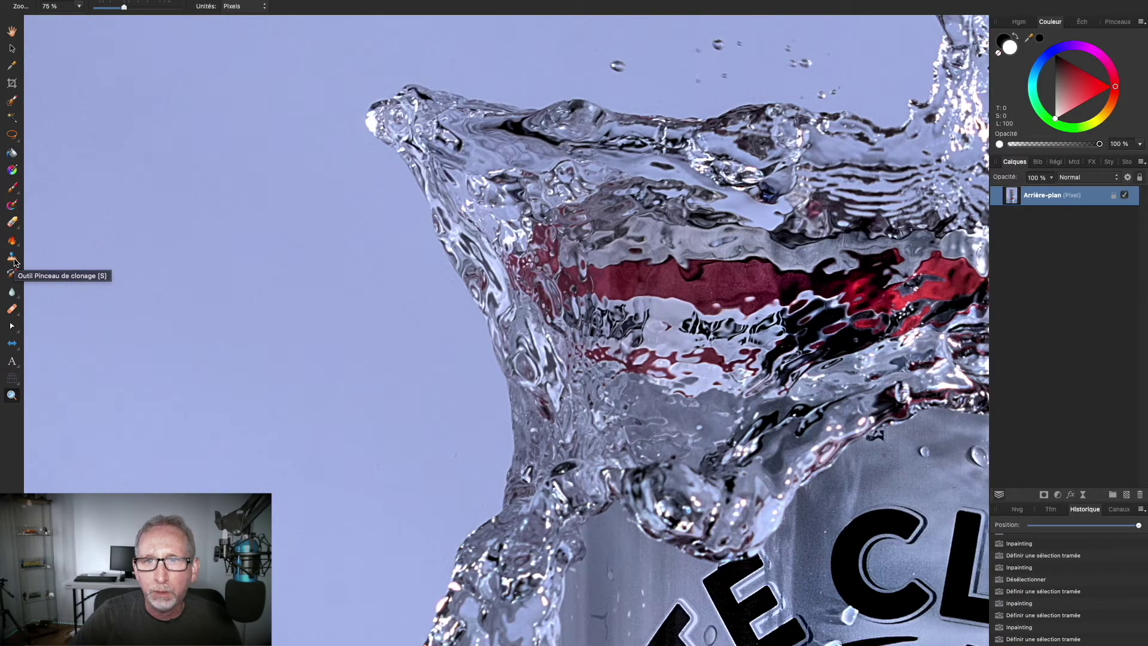
left_click(13, 260)
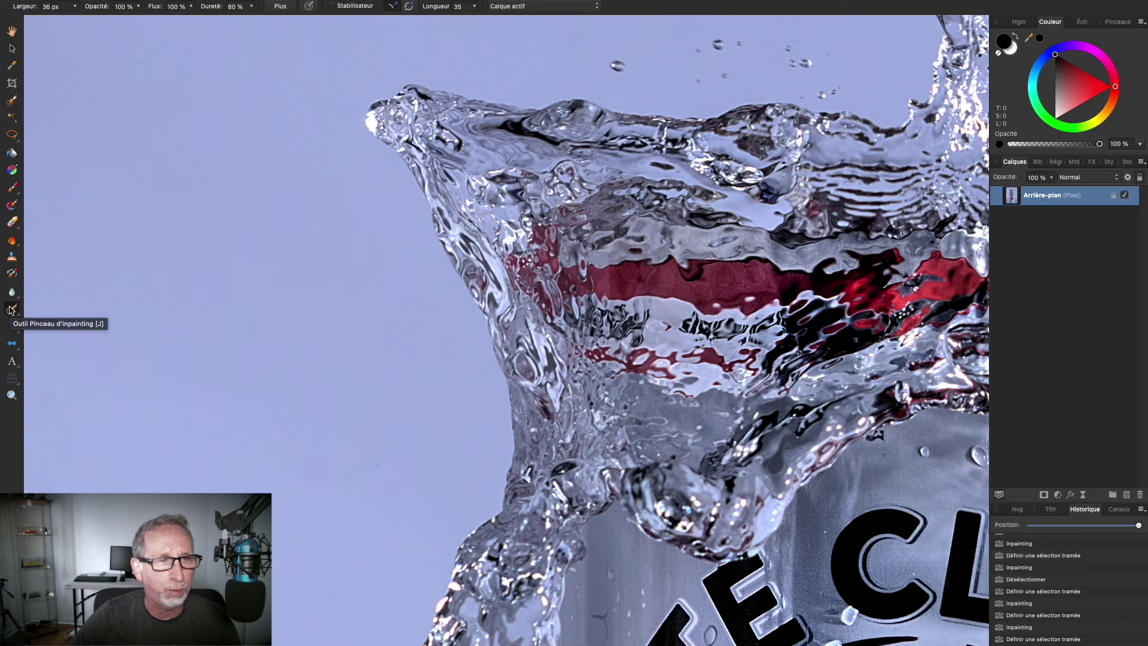
key("ctrl+0")
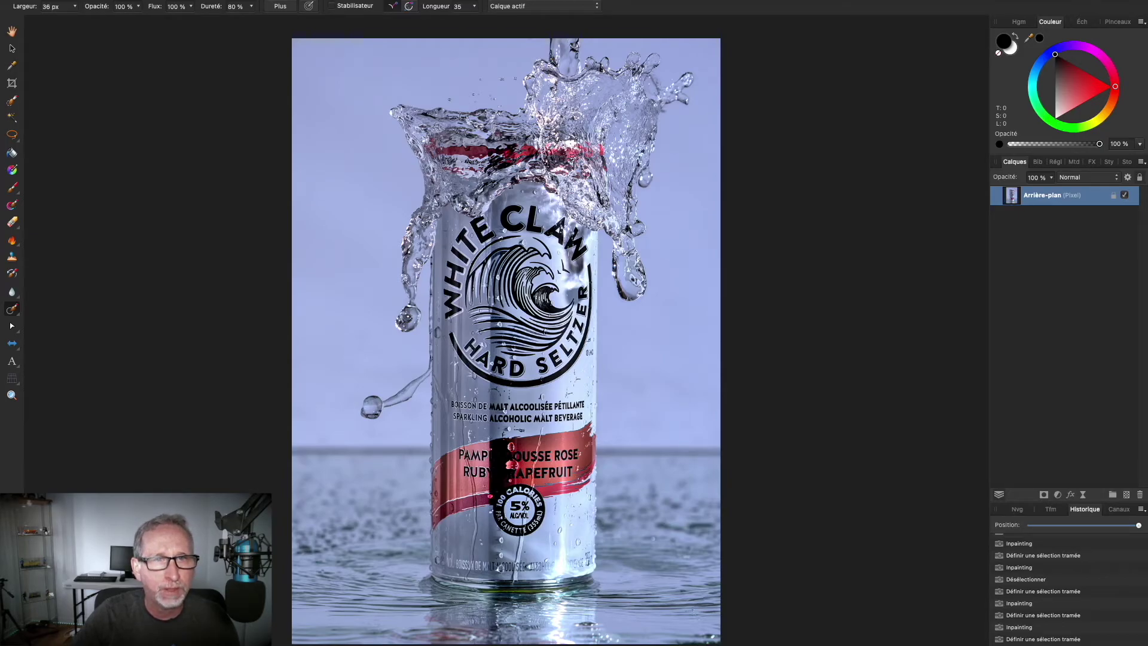
left_click(263, 0)
mouse_move(304, 140)
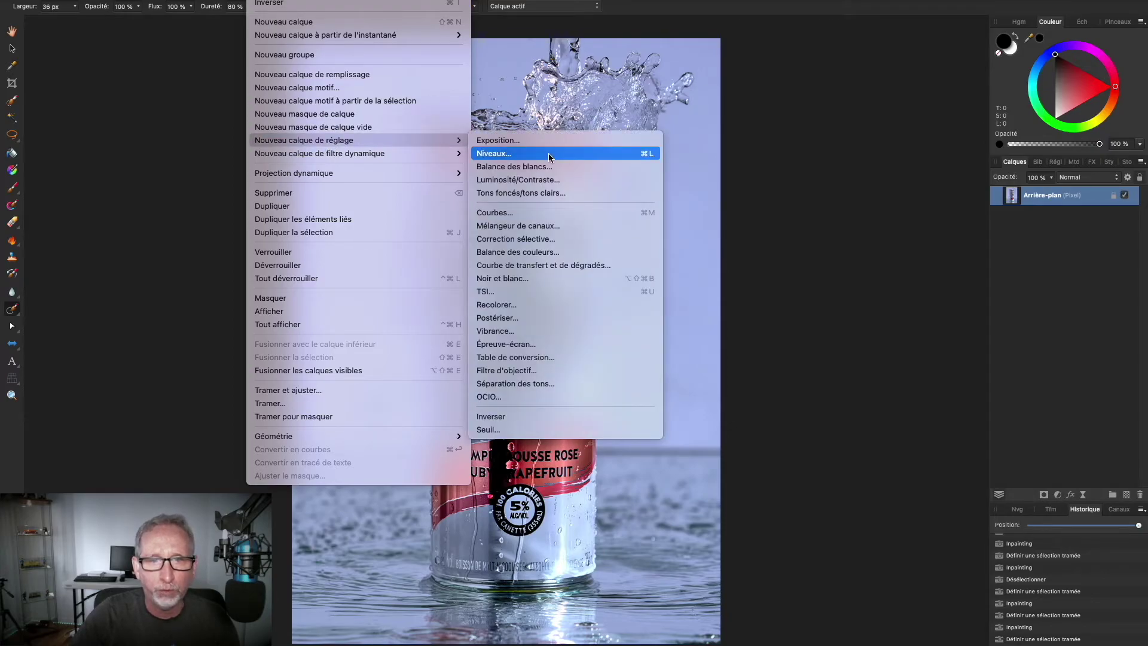
Add a Vibrance adjustment layer above the background and hide it
left_click(521, 331)
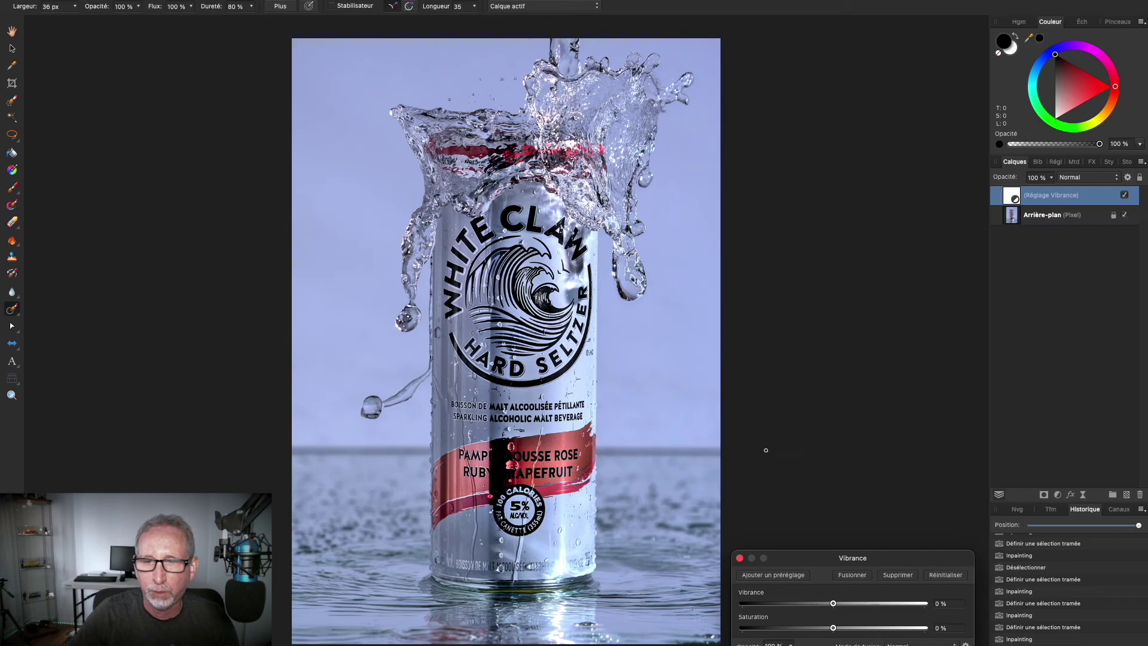
left_click_drag(795, 558, 818, 412)
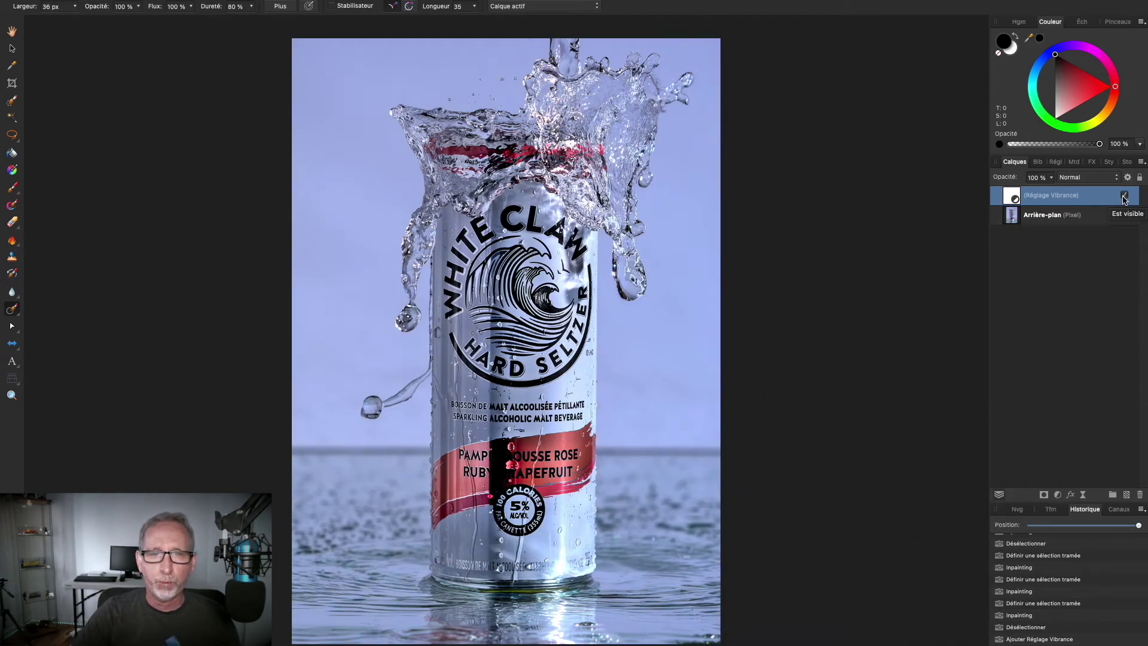
left_click(1124, 197)
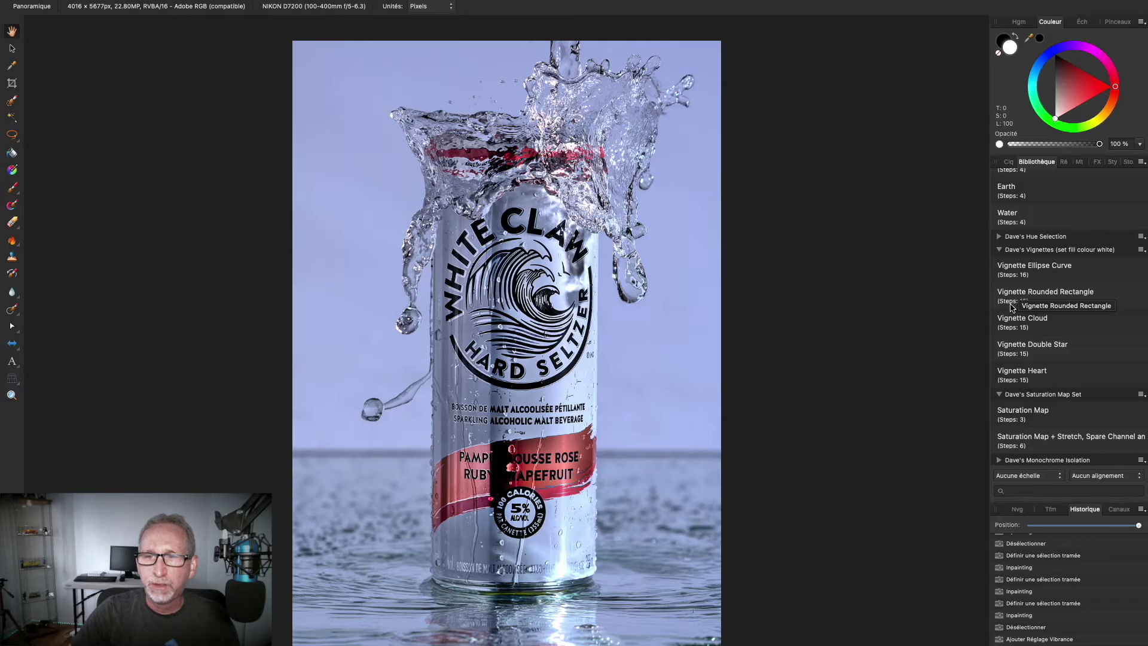
Run the Vignette Rounded Rectangle macro and stretch it across the full image
left_click(1004, 294)
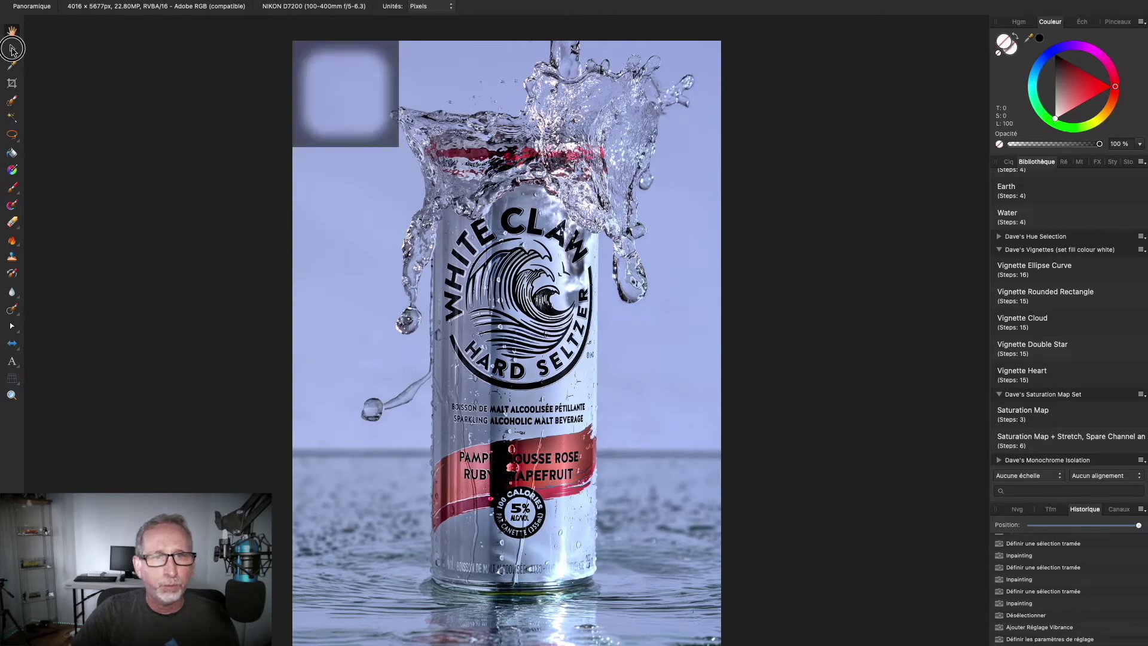
left_click_drag(397, 146, 721, 471)
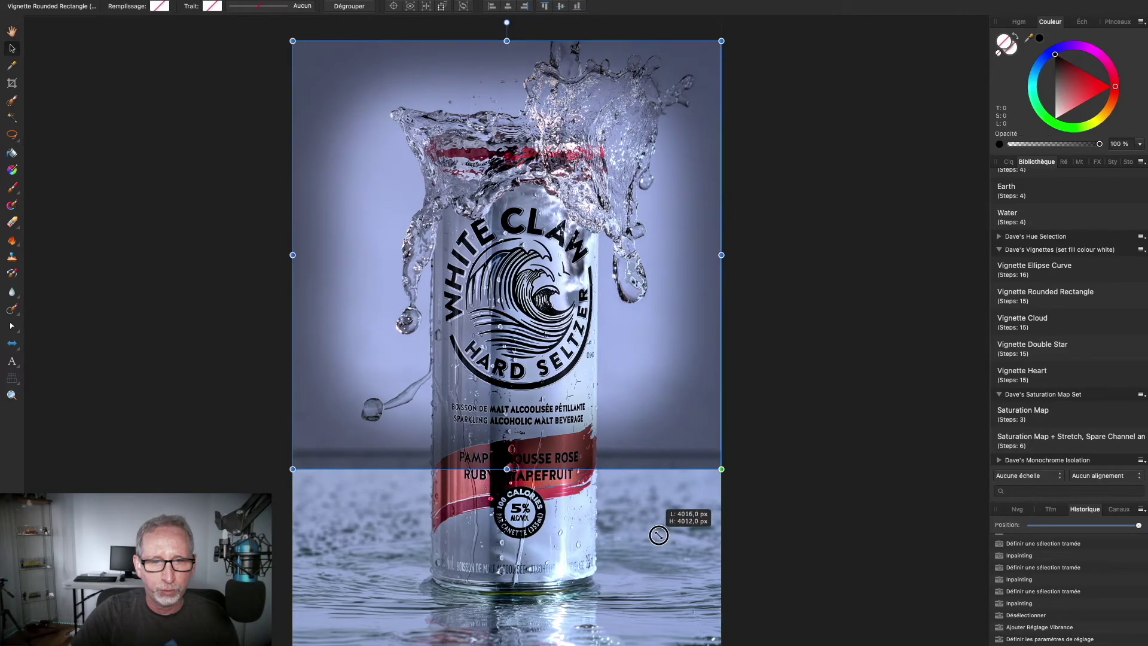
left_click_drag(508, 471, 493, 645)
Lower the vignette layer's opacity to 15 % in the Layers panel
left_click(1012, 162)
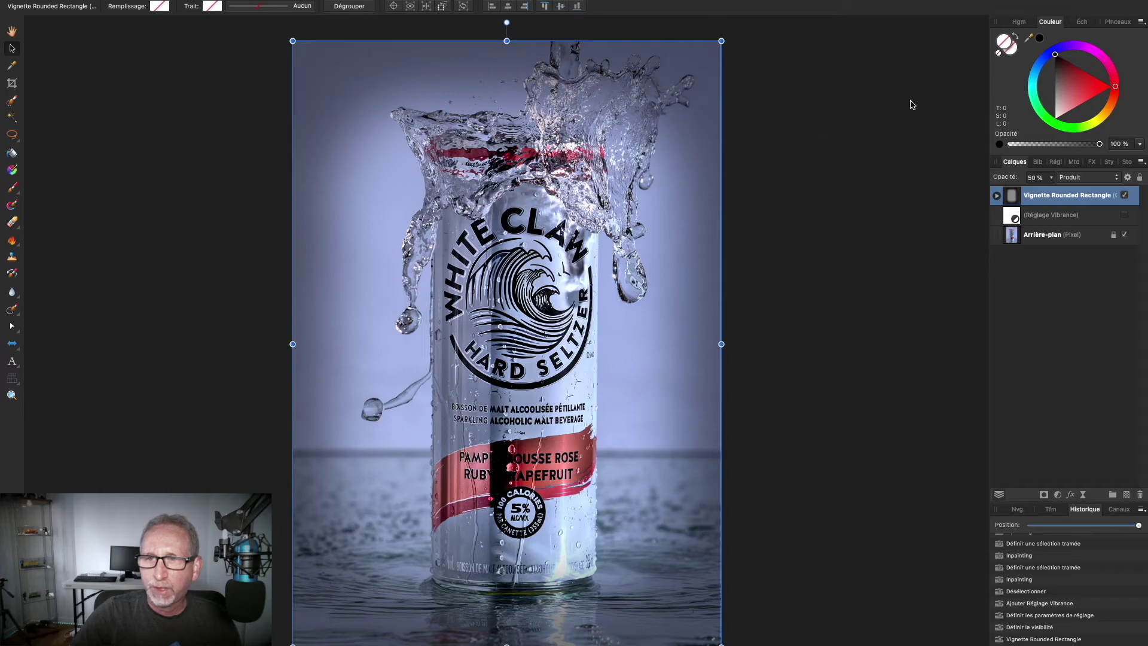
left_click(1051, 177)
left_click_drag(1055, 190, 1037, 190)
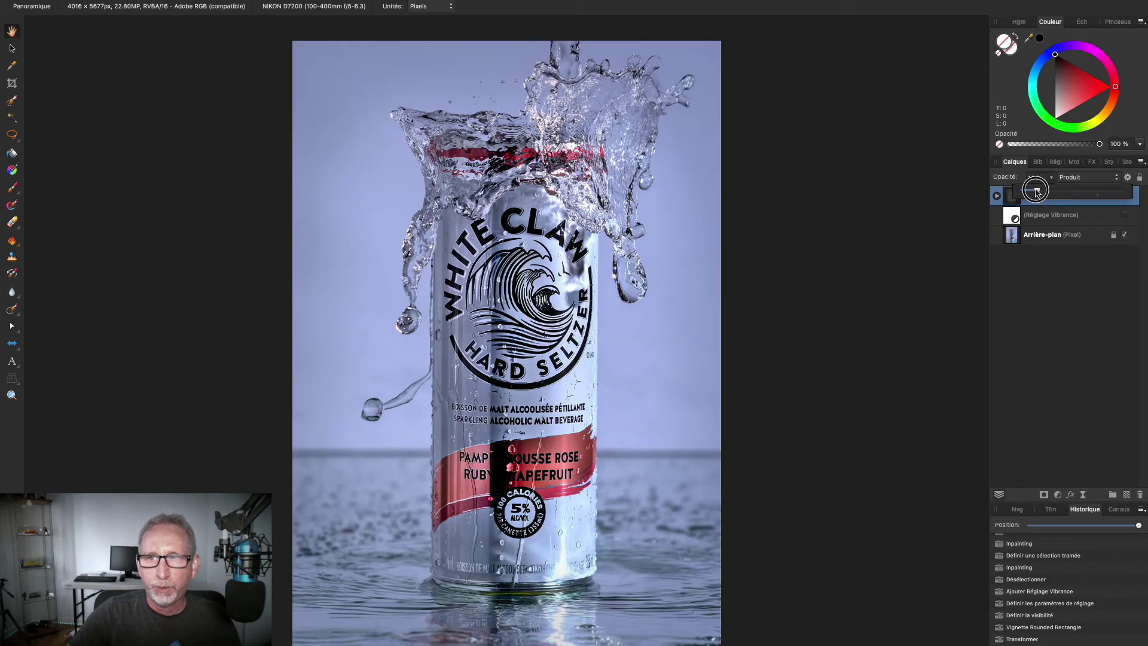
left_click_drag(1036, 190, 1038, 191)
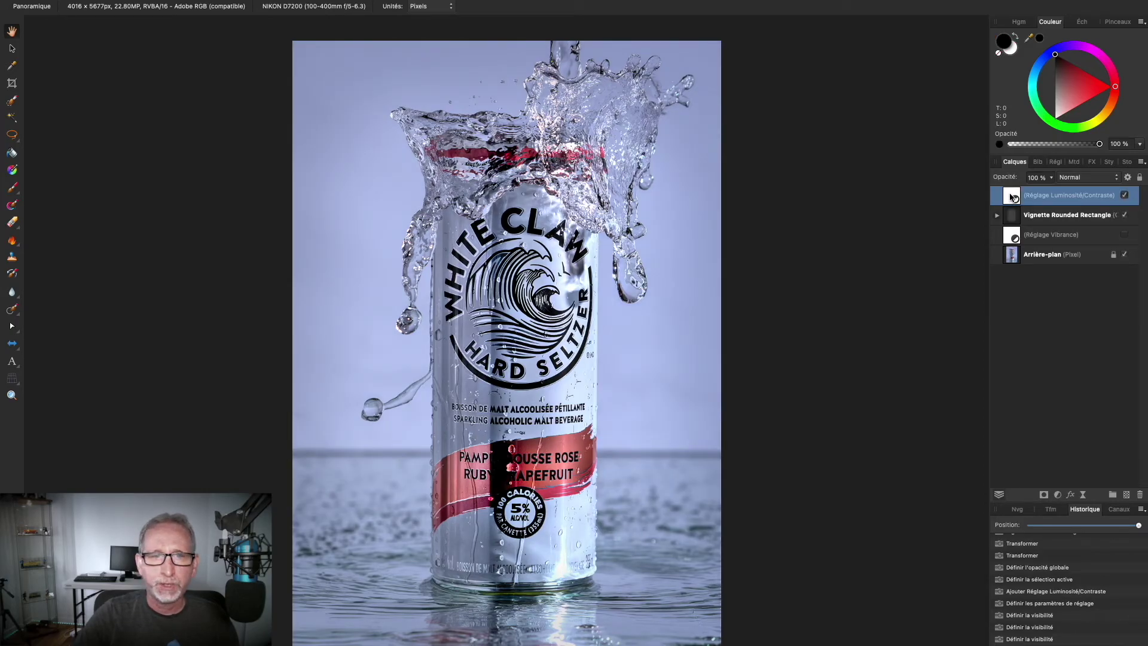
Set the Brightness/Contrast layer to 10 % brightness, leaving contrast at 0 %
double_click(1011, 197)
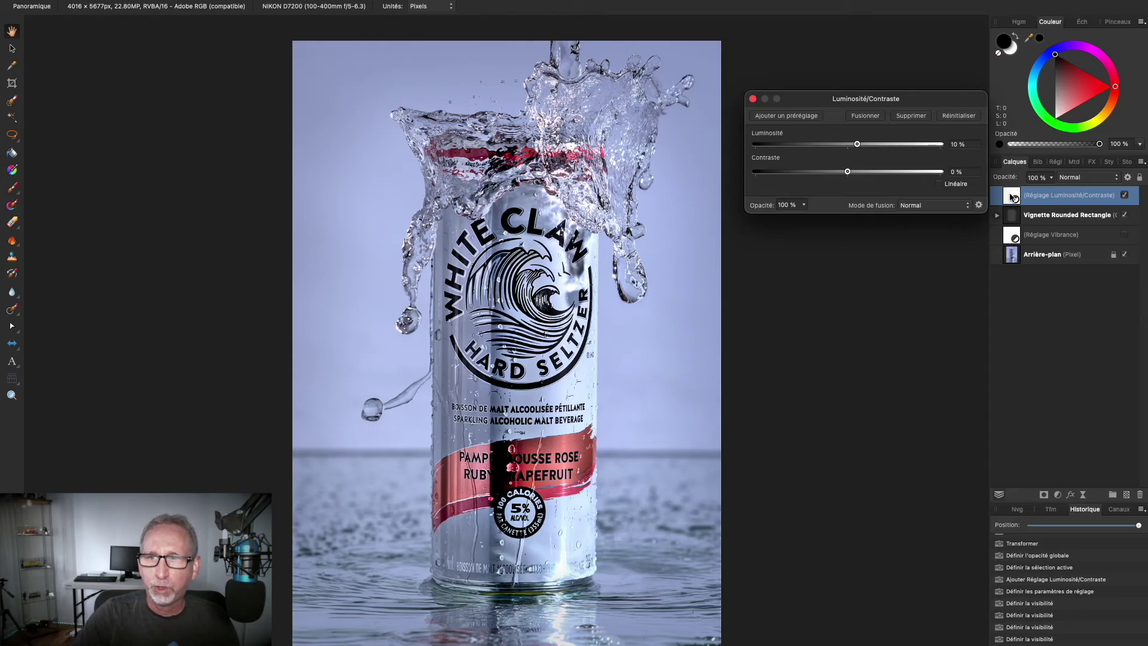
left_click(753, 99)
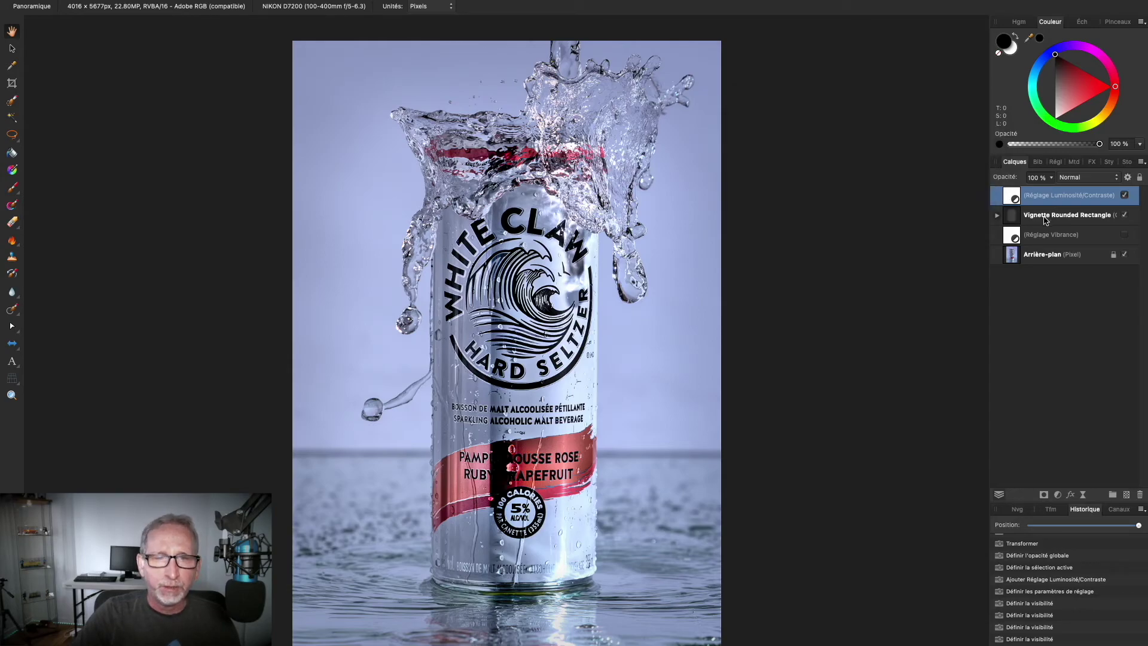